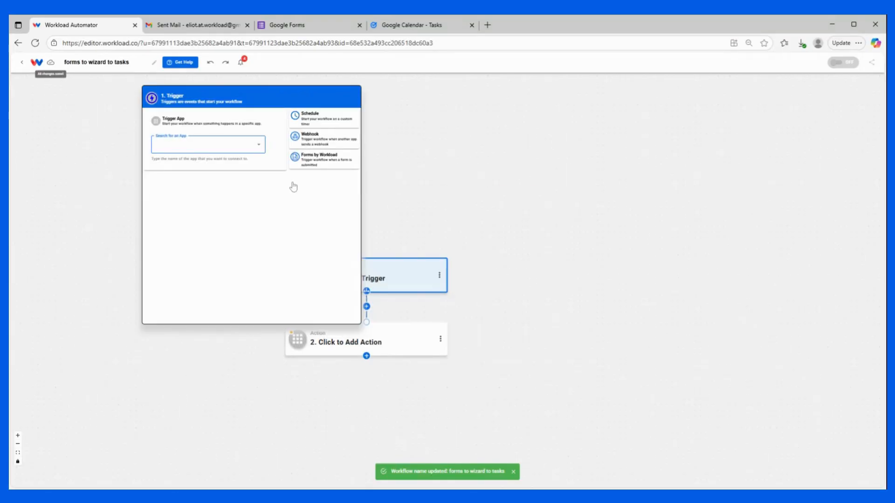
# Set the workflow trigger to New Form Response in Google Forms, using the already connected account.
pyautogui.write('forms')
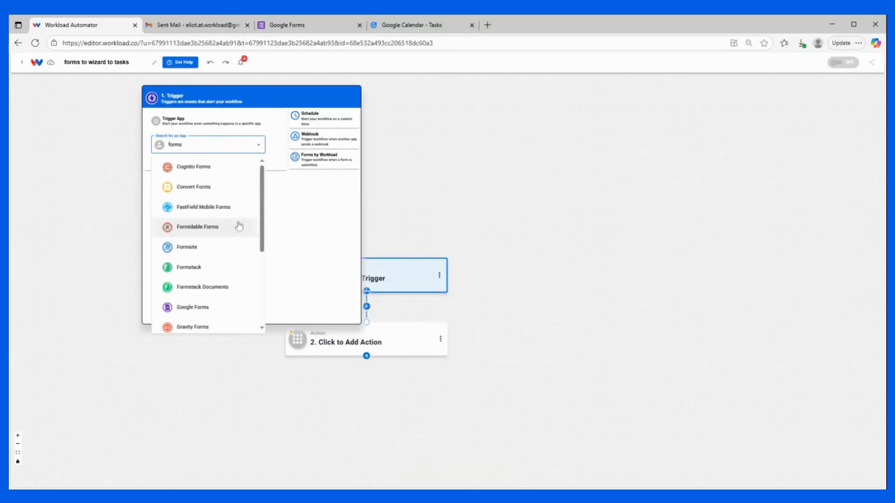
pyautogui.click(192, 307)
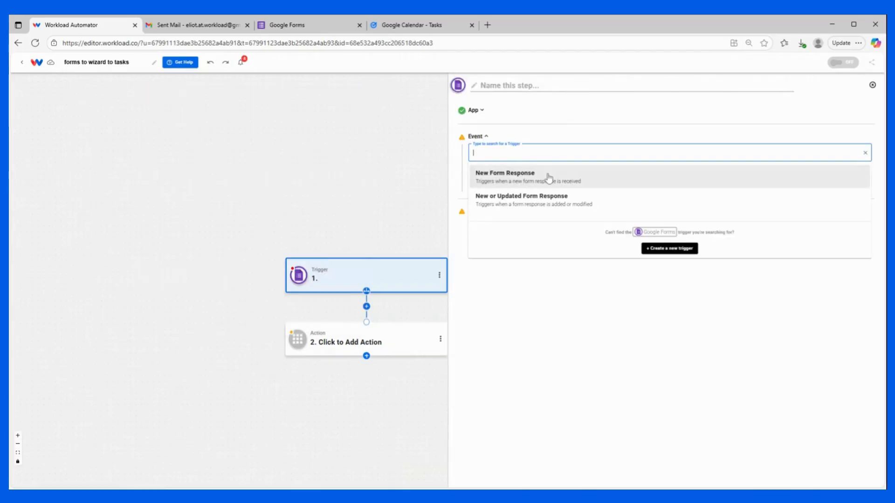
pyautogui.click(548, 178)
pyautogui.click(552, 182)
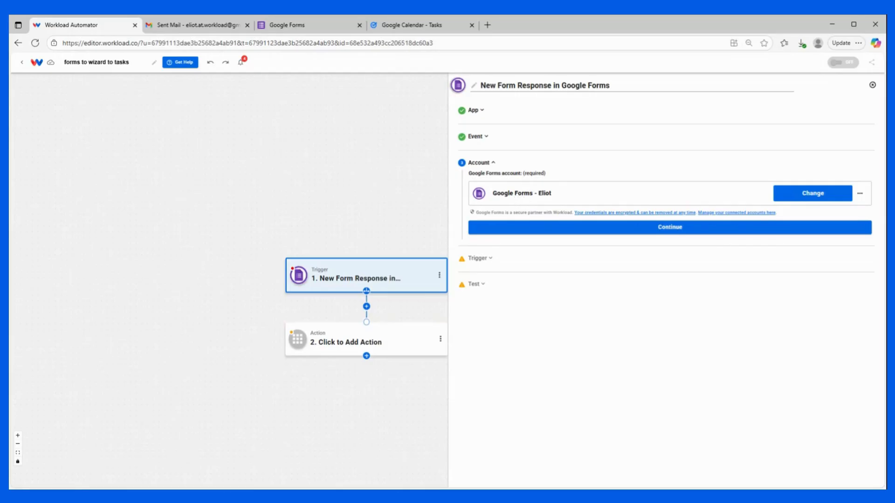
pyautogui.click(568, 226)
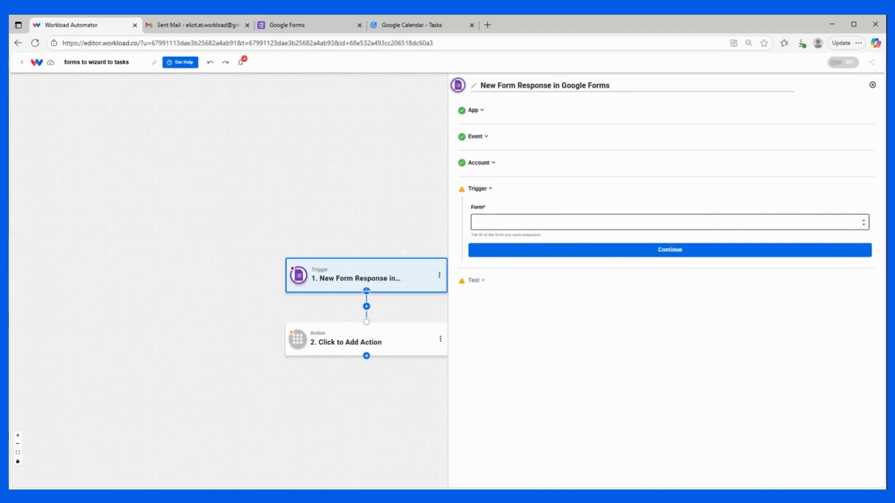
# Choose Team Task Request Form as the trigger's form and test the trigger.
pyautogui.click(568, 223)
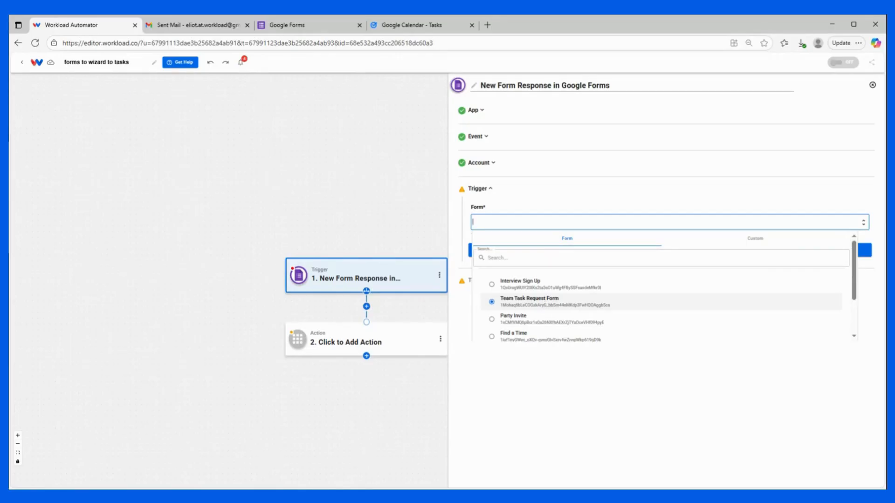
pyautogui.click(546, 305)
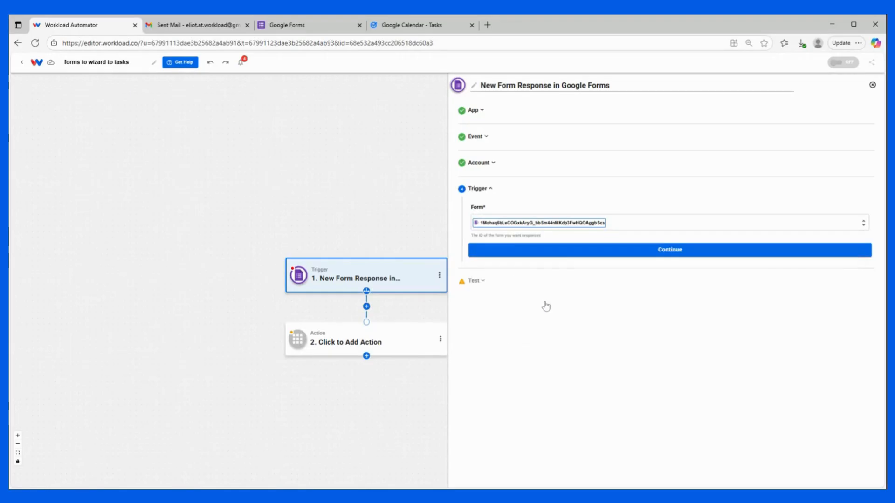
pyautogui.click(584, 253)
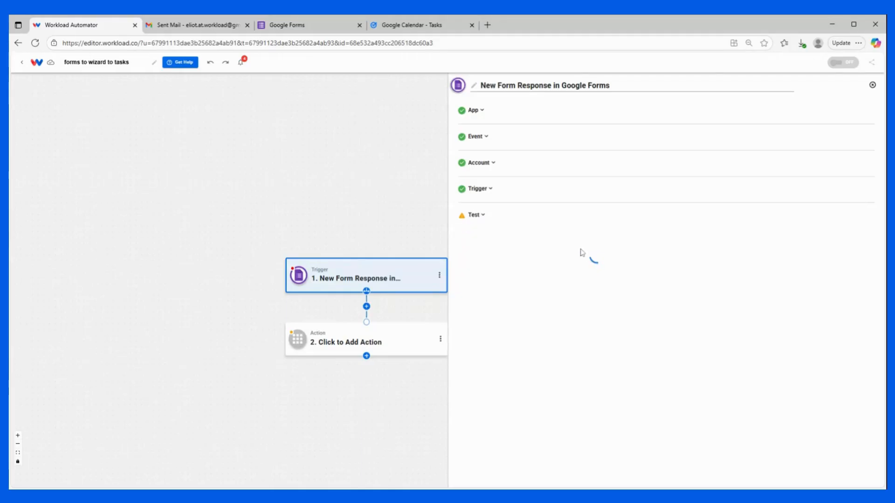
pyautogui.click(573, 291)
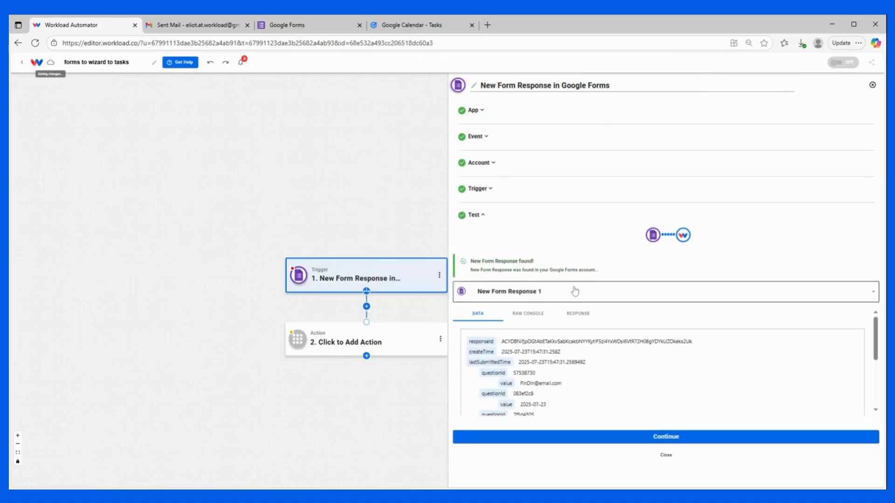
# Examine the test form response in the data view and raw console, checking how the answer values are structured.
pyautogui.scroll(-2, 529, 348)
pyautogui.scroll(2, 528, 341)
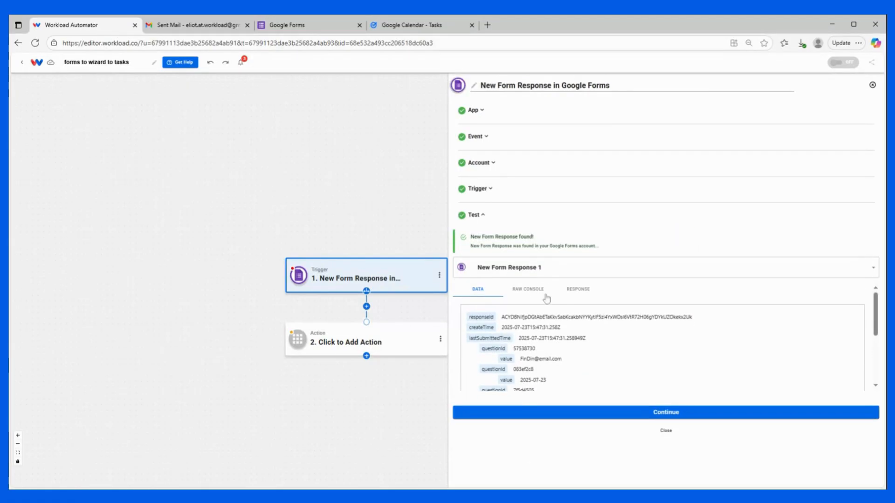
pyautogui.click(528, 290)
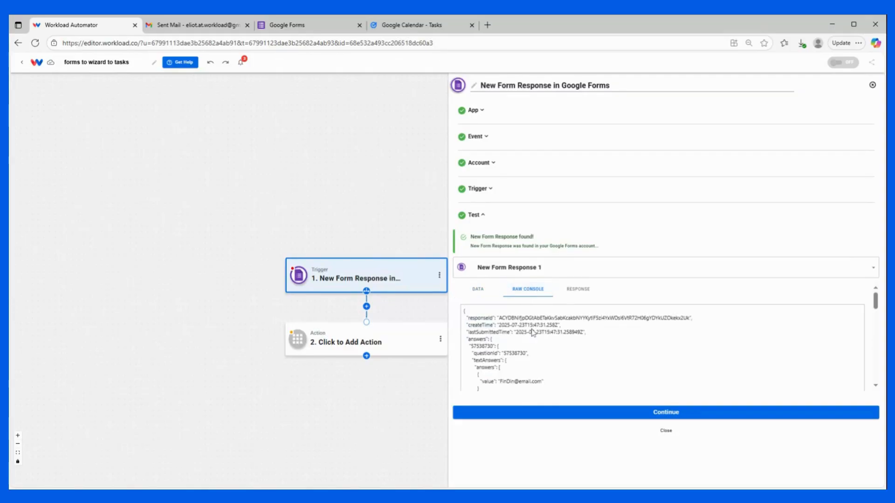
pyautogui.scroll(-1, 534, 326)
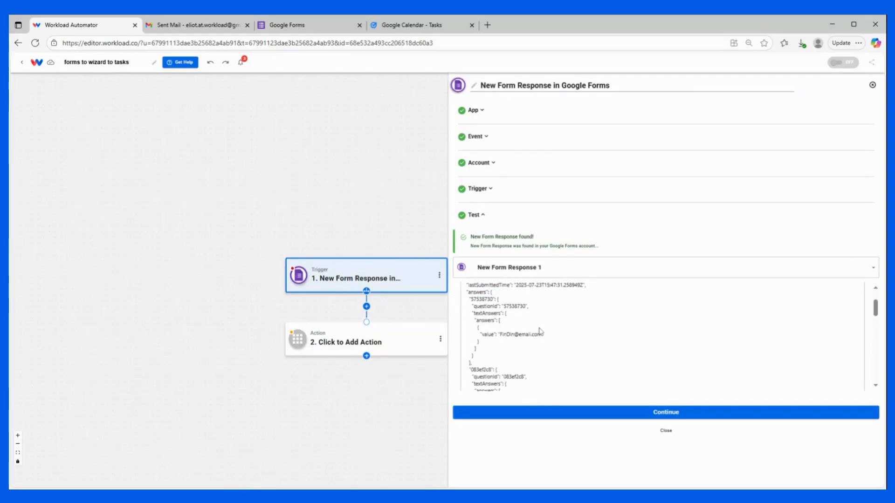
pyautogui.scroll(1, 540, 332)
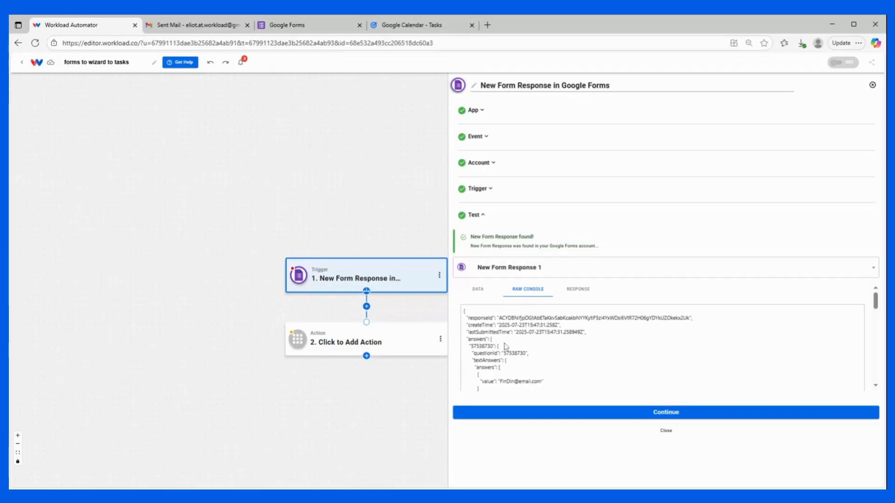
pyautogui.scroll(-1, 505, 347)
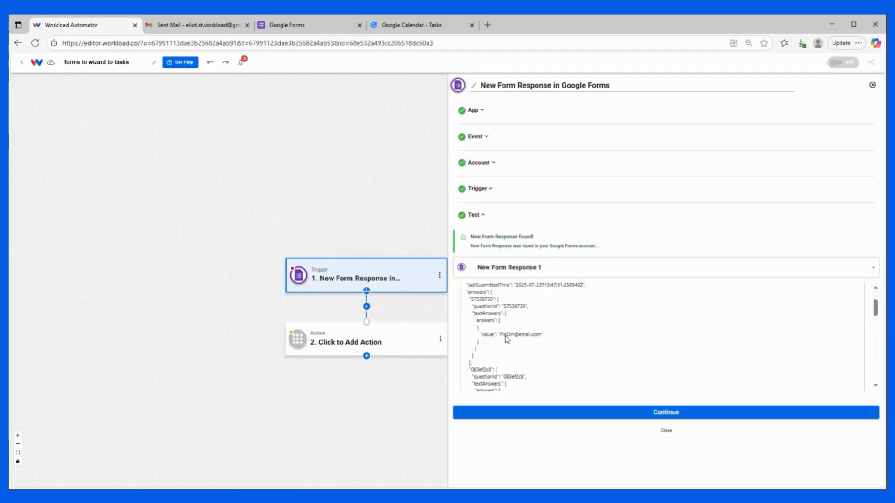
pyautogui.scroll(-2, 513, 338)
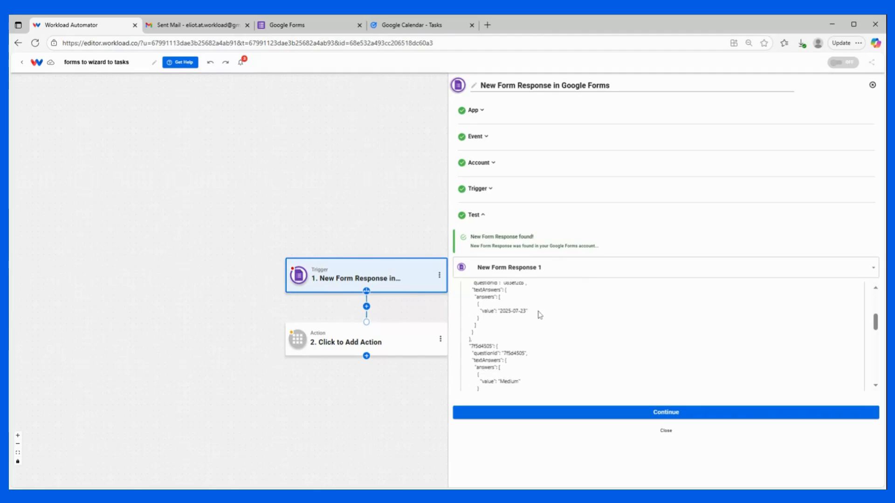
pyautogui.scroll(-5, 566, 344)
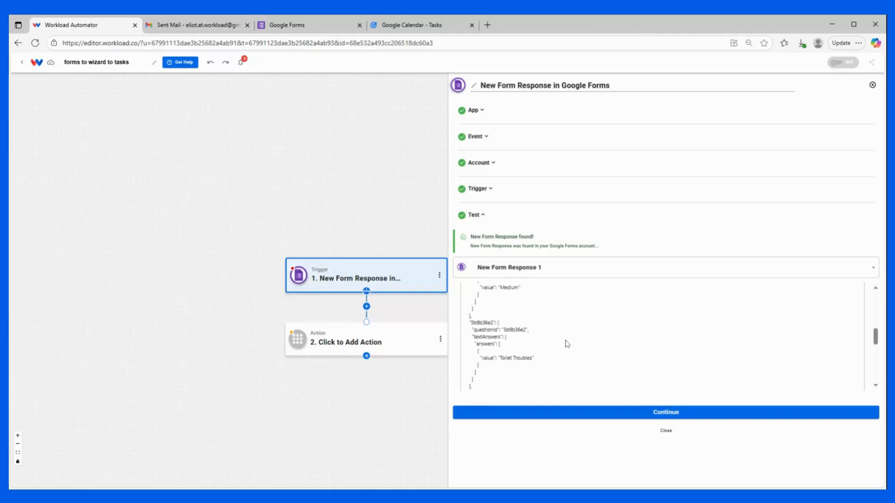
# Set the second step to the AI Wizard by Workload tool with the Prompt Your Data event.
pyautogui.click(625, 412)
pyautogui.click(804, 136)
pyautogui.click(615, 161)
pyautogui.click(537, 198)
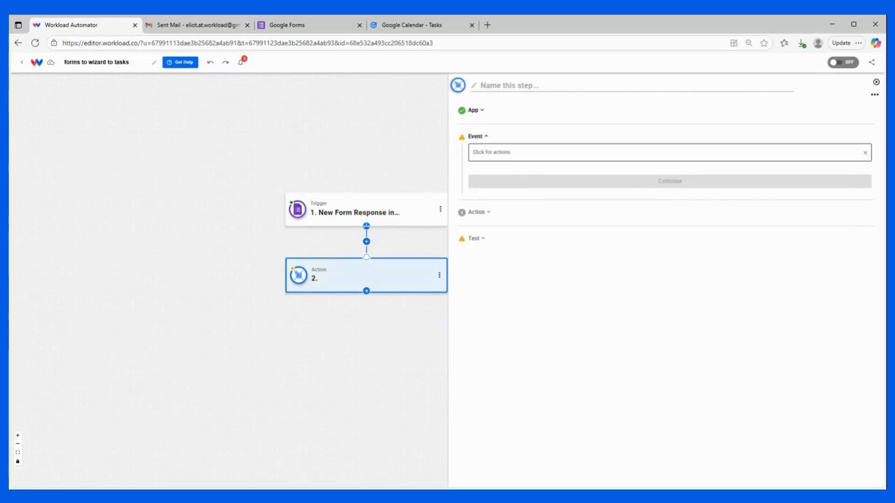
pyautogui.click(514, 191)
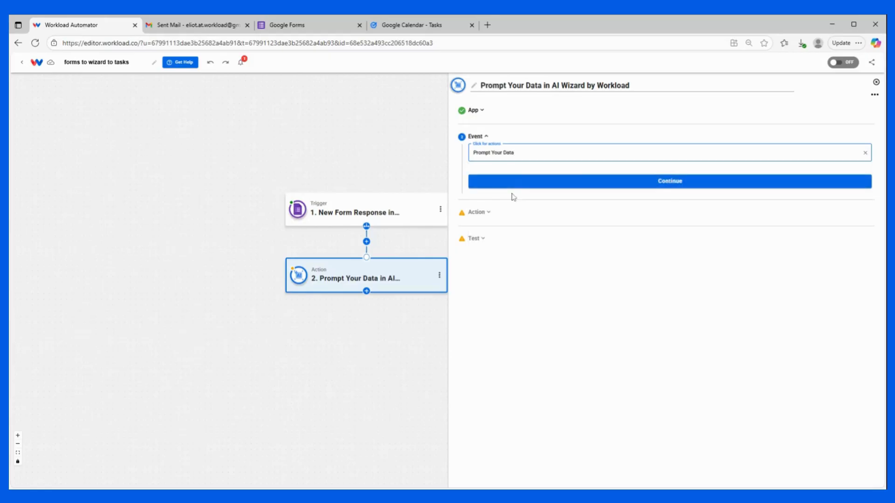
pyautogui.click(526, 184)
# Map the whole answers object from the Google Forms response into the AI Wizard's input data.
pyautogui.click(514, 211)
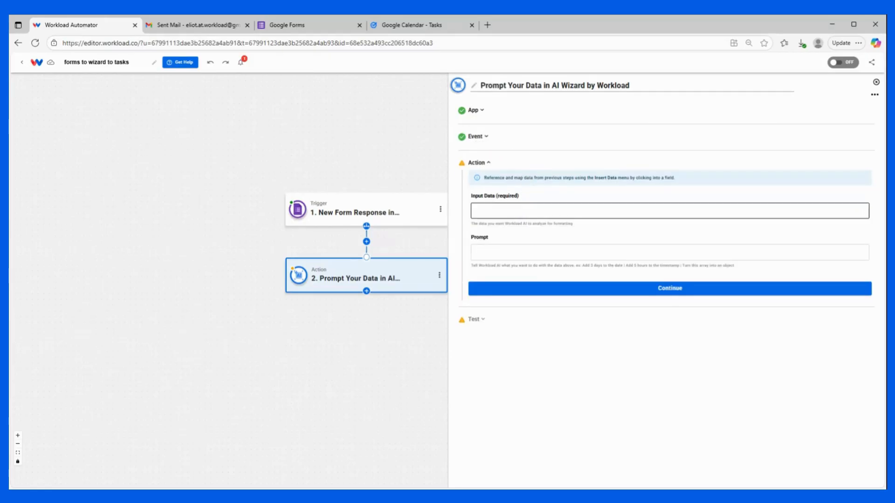
pyautogui.click(510, 247)
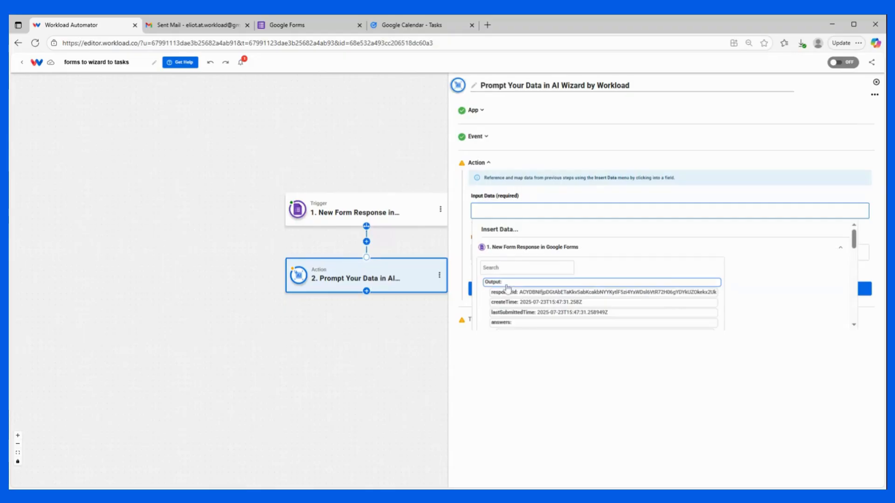
pyautogui.scroll(-1, 512, 265)
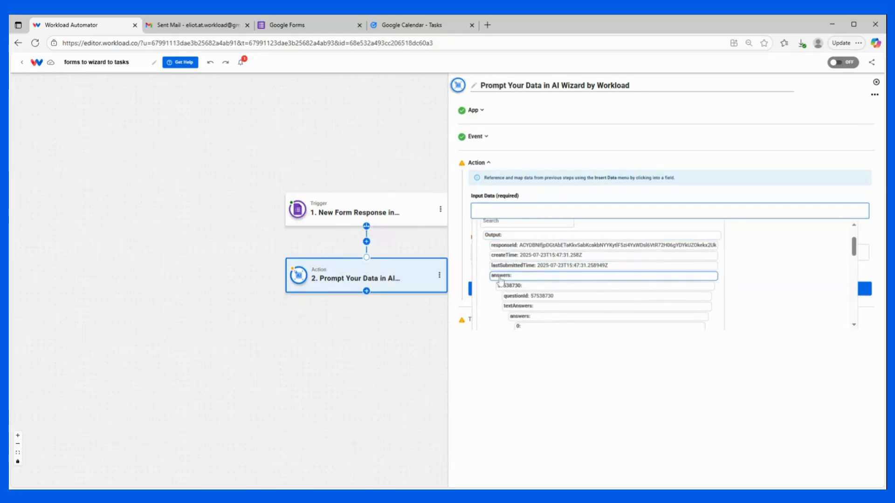
pyautogui.click(511, 276)
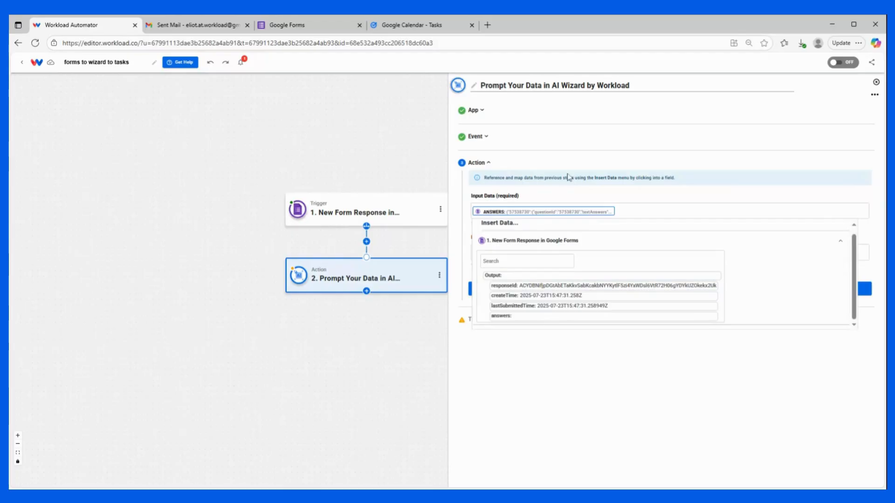
pyautogui.click(554, 192)
# Prompt the AI Wizard to pull all "values" into a separate object, listing the answered question as the field where determinable, and test the action.
pyautogui.click(554, 253)
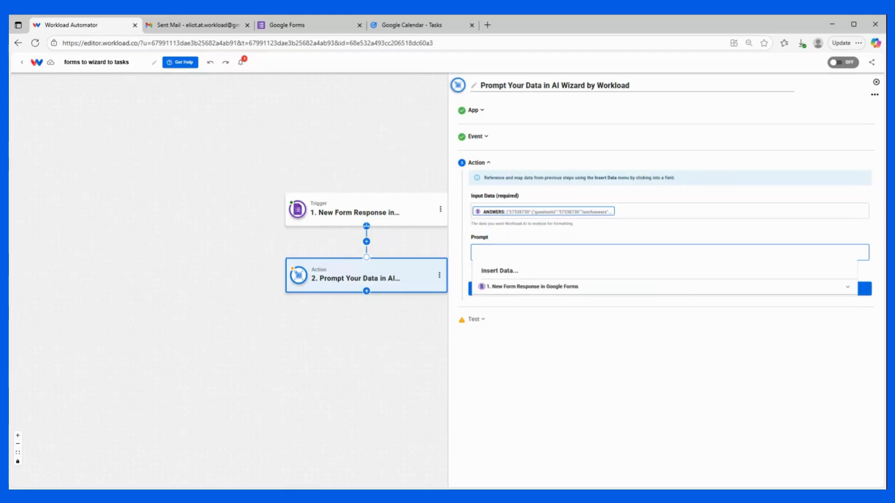
pyautogui.write('pull out all of the "values" and create a separate object.  if you can determine what questions is being answered with these values, then list the question as the field')
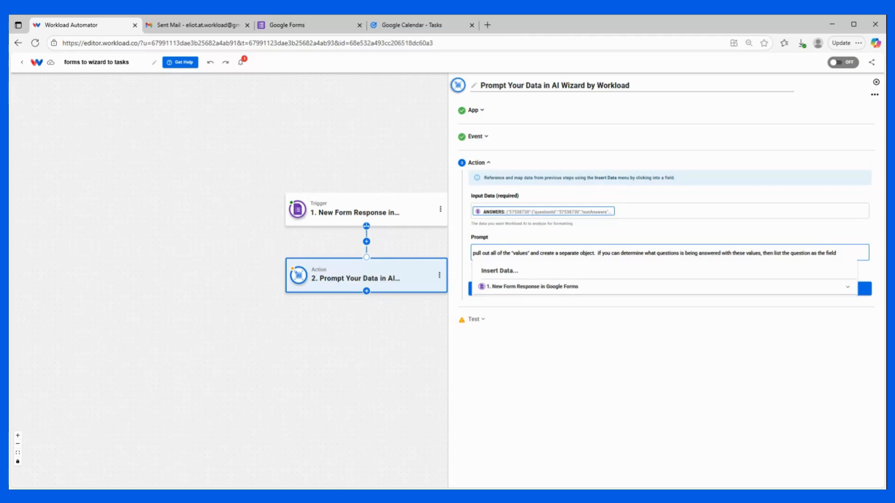
pyautogui.click(828, 235)
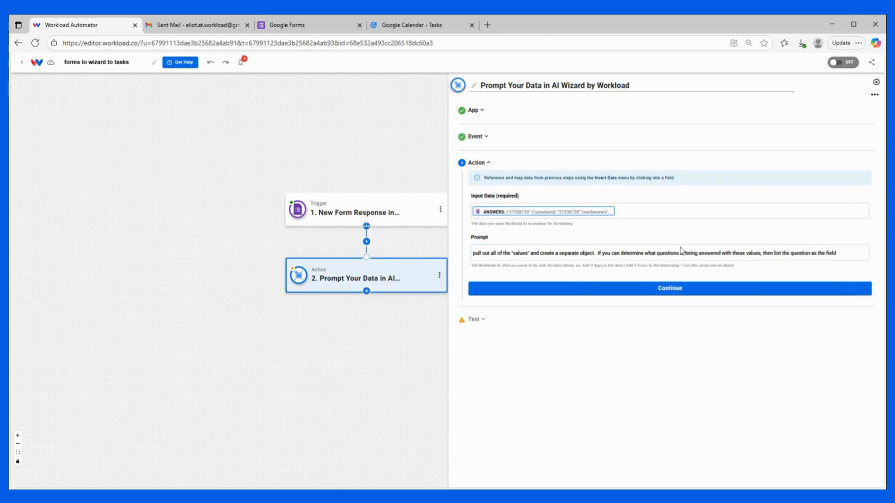
pyautogui.click(583, 289)
pyautogui.click(527, 312)
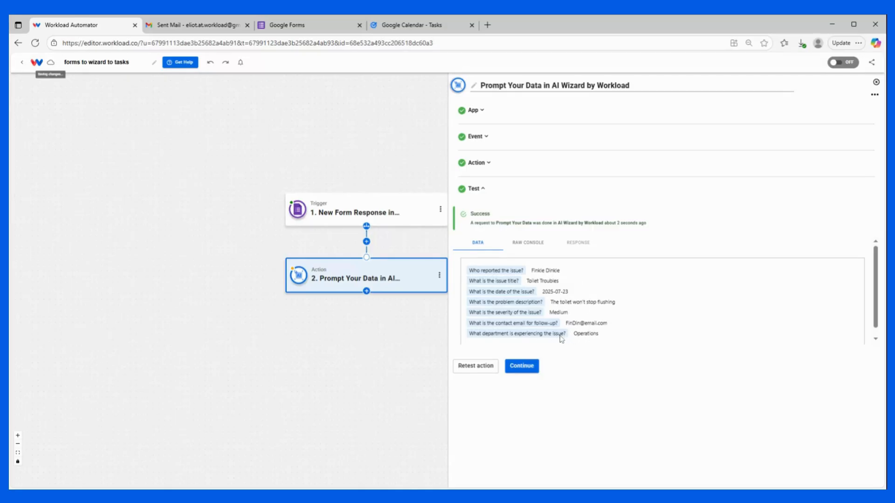
pyautogui.click(526, 367)
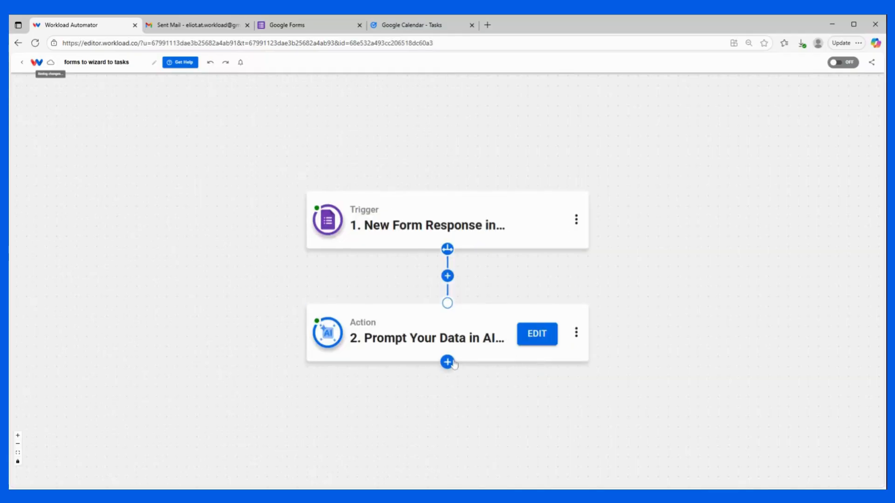
# Add a third action that creates a task in Google Tasks, using the already connected account.
pyautogui.click(448, 362)
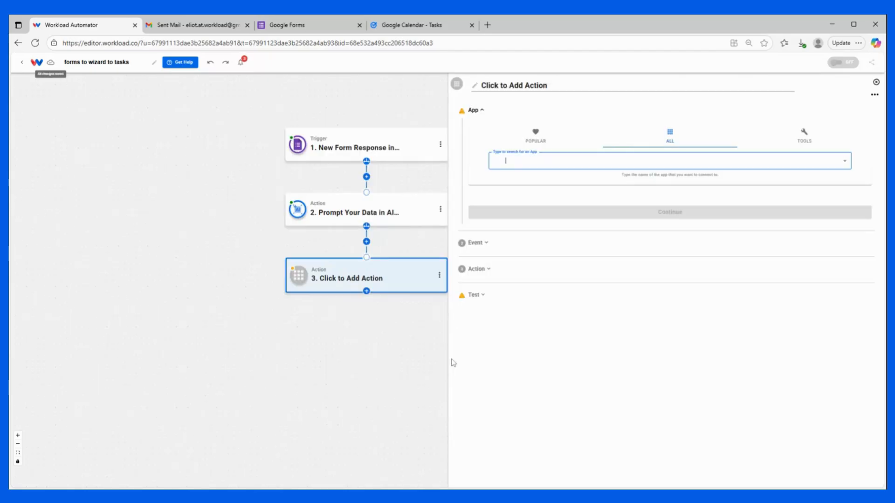
pyautogui.write('tasks')
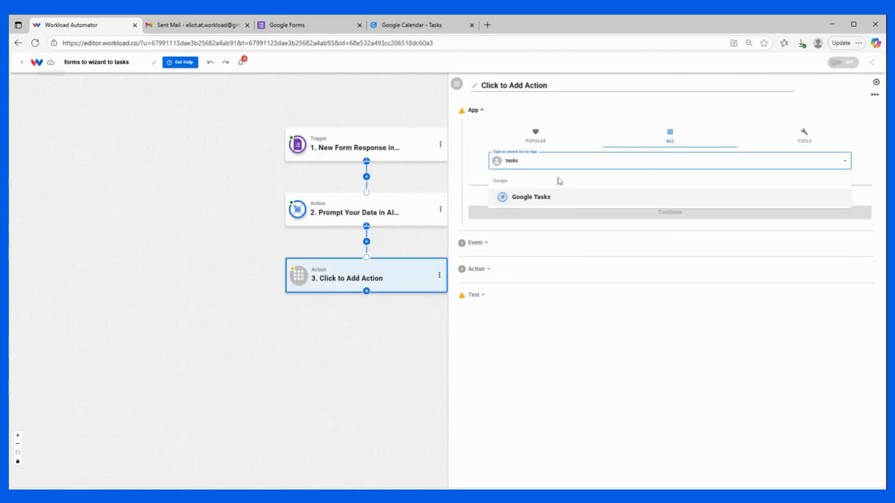
pyautogui.click(539, 201)
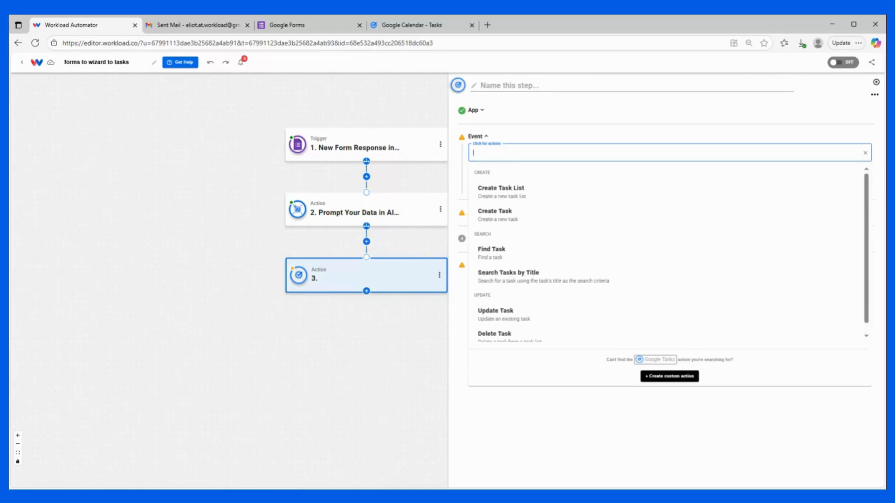
pyautogui.click(500, 217)
pyautogui.click(532, 184)
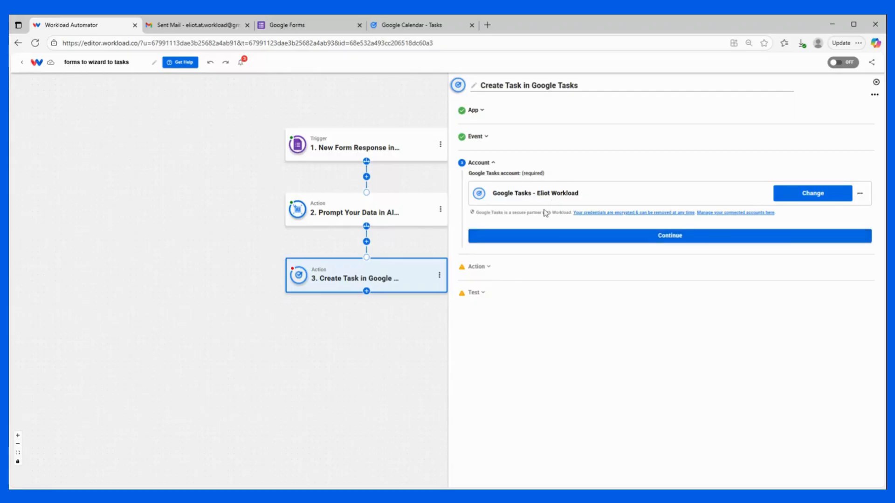
pyautogui.click(544, 236)
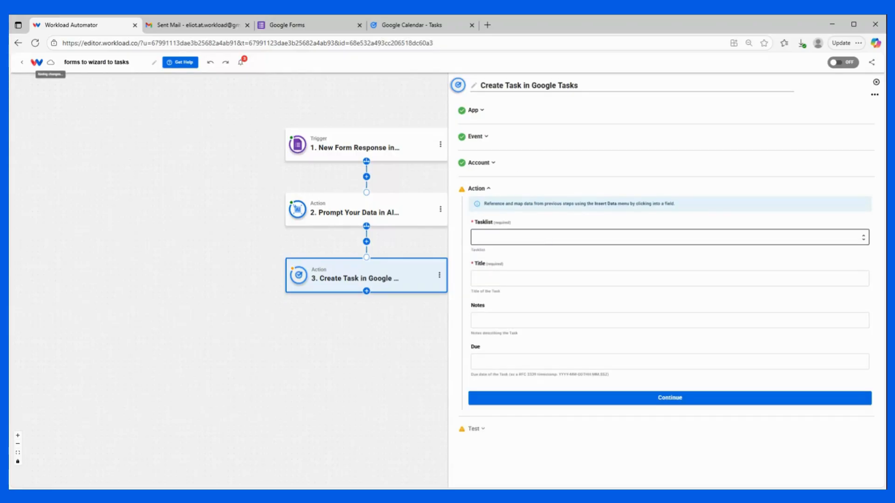
# Set the tasklist to My Tasks and map the AI Wizard's "What is the issue title?" answer into the task title.
pyautogui.click(544, 236)
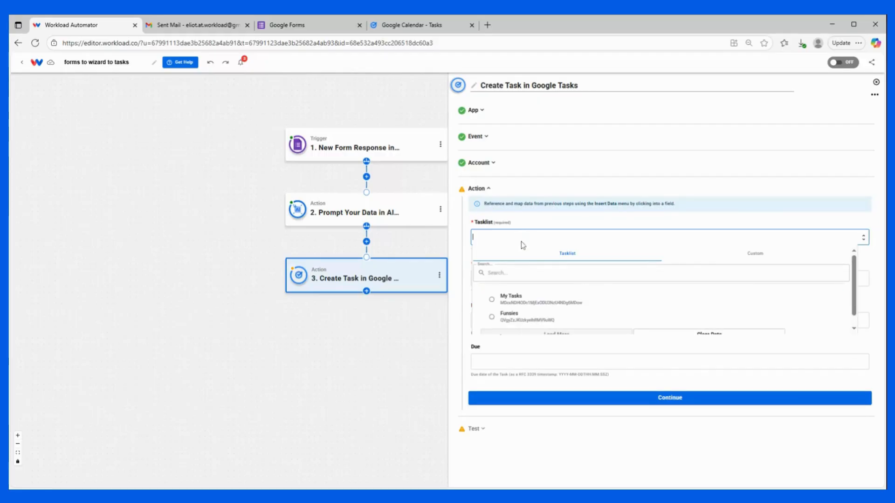
pyautogui.click(513, 308)
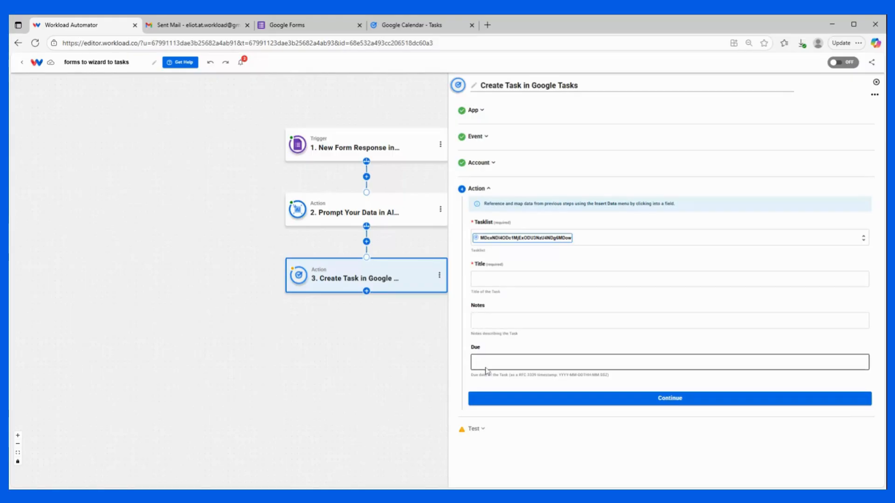
pyautogui.click(500, 279)
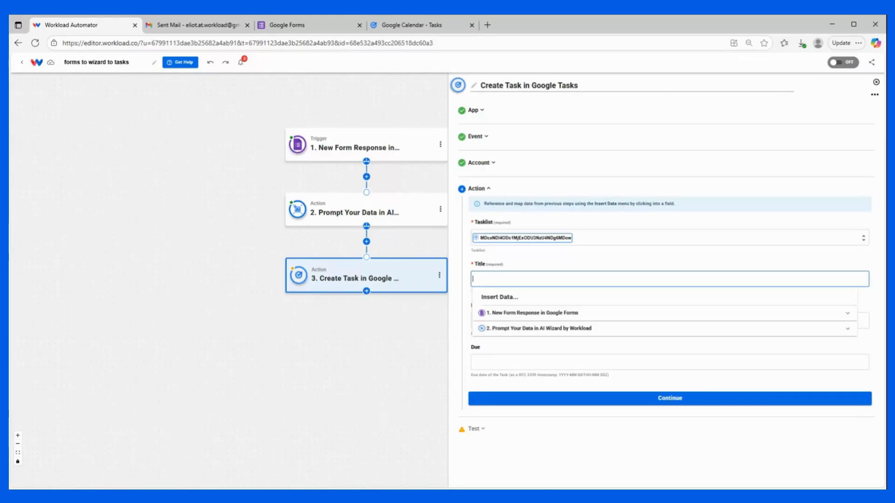
pyautogui.click(506, 328)
pyautogui.scroll(-3, 533, 358)
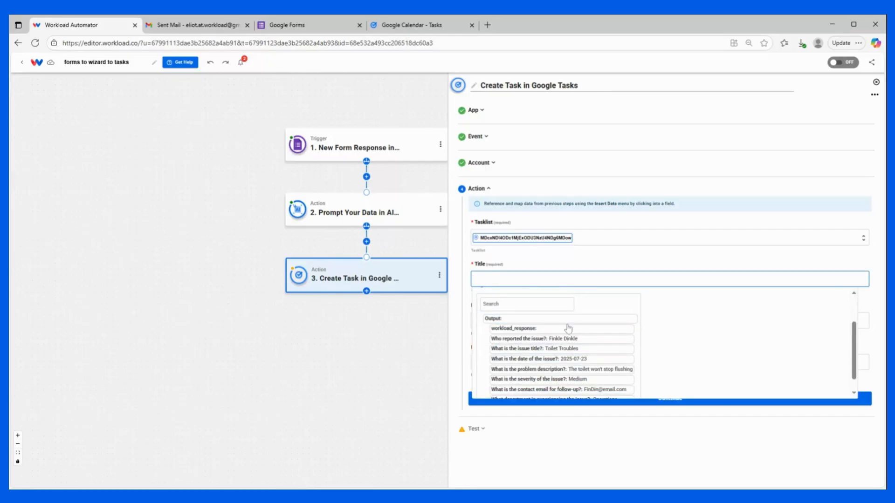
pyautogui.click(533, 350)
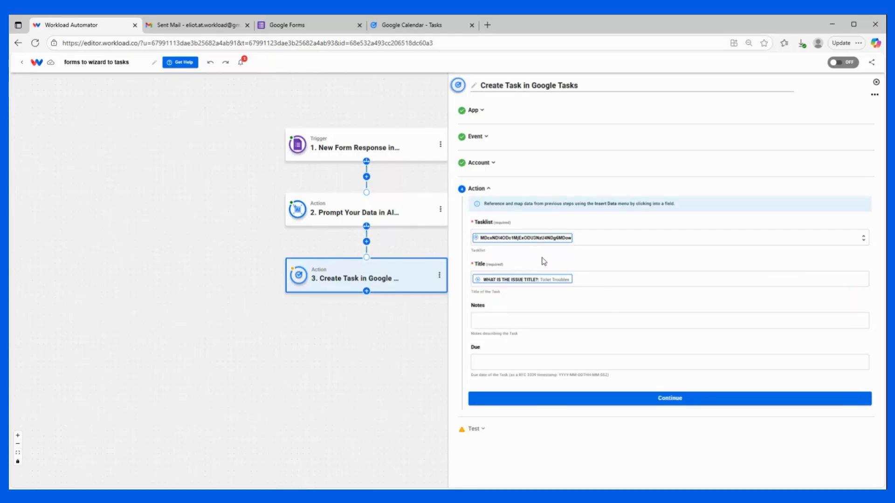
# Fill the task notes with the problem description, plus a "Reported by:" line mapping the reporter and the follow-up contact email in parentheses.
pyautogui.click(506, 318)
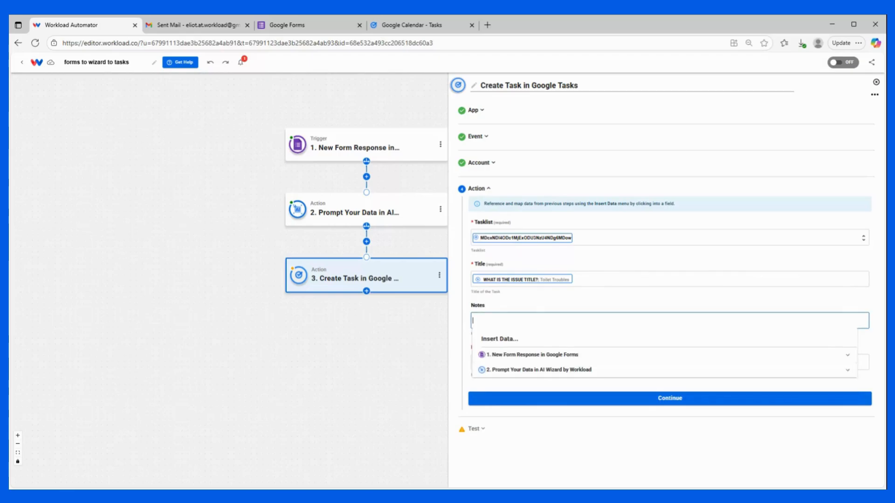
pyautogui.click(522, 371)
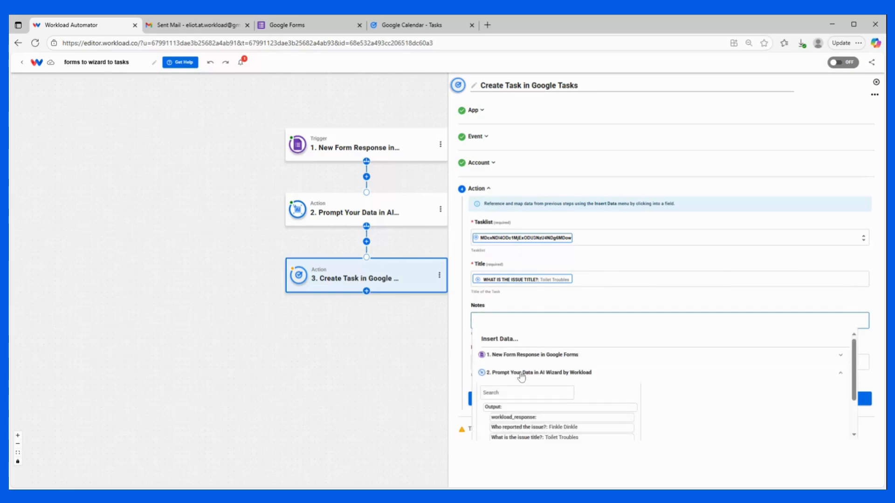
pyautogui.scroll(-1, 531, 379)
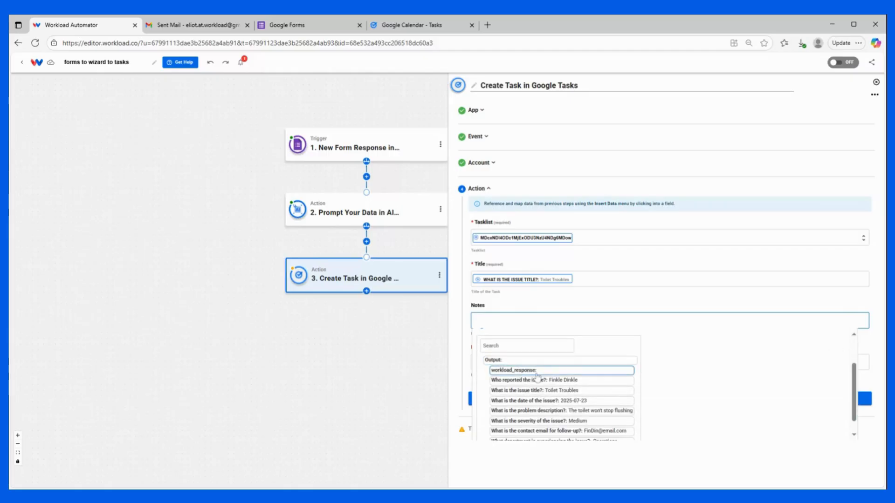
pyautogui.click(565, 412)
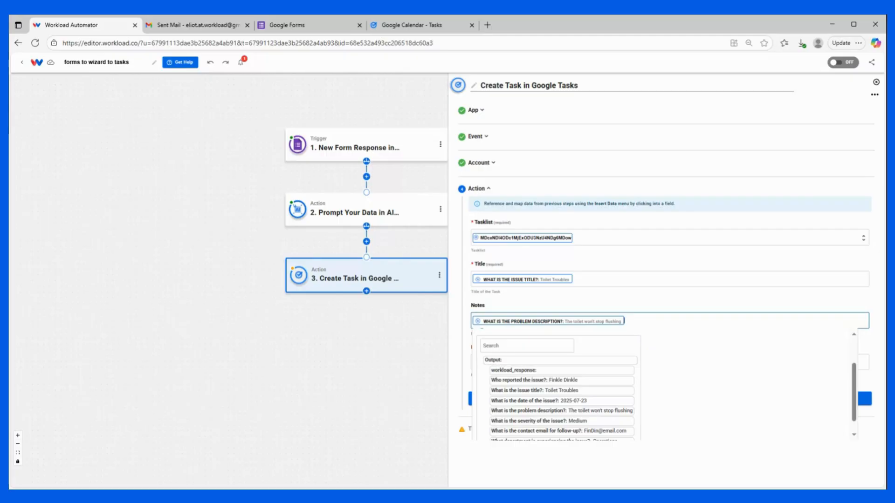
pyautogui.press('Return')
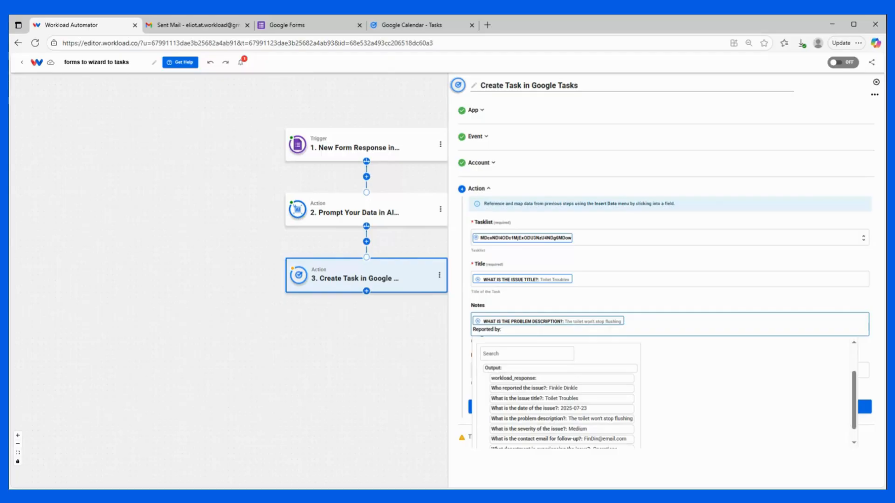
pyautogui.click(578, 389)
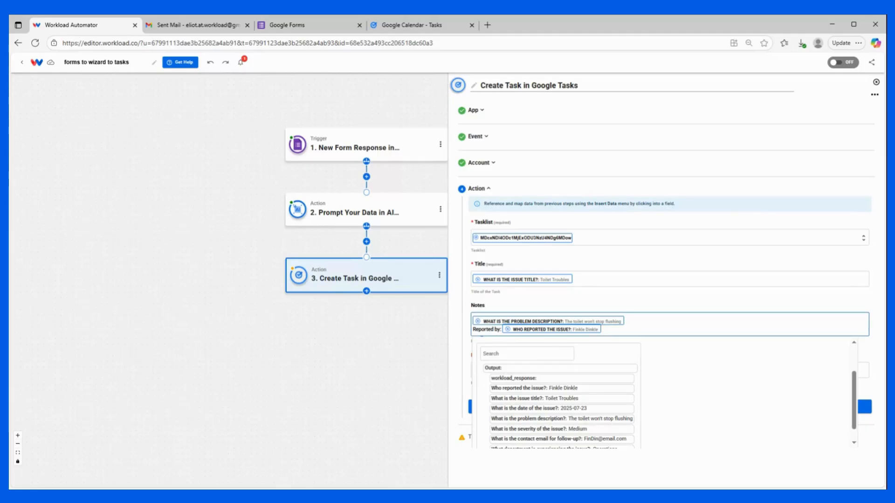
pyautogui.click(601, 442)
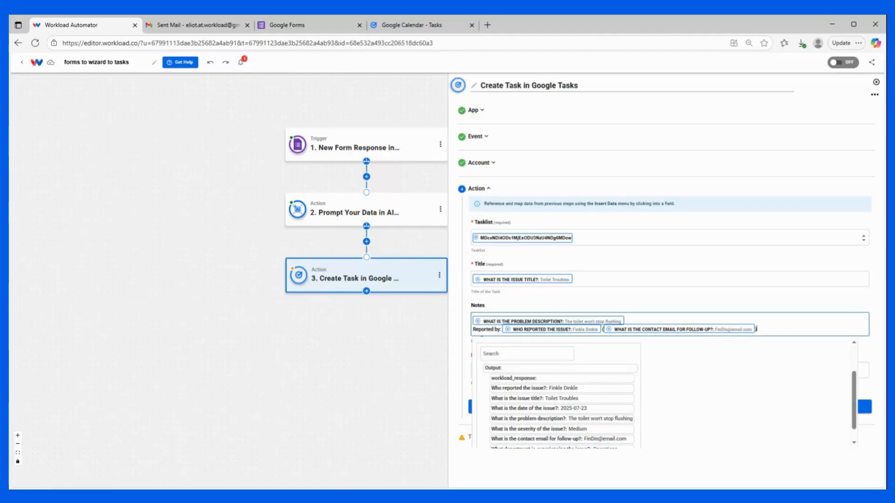
# Add "Severity:" and "Department:" lines to the task notes, mapping the issue severity and affected department answers.
pyautogui.press('Return')
pyautogui.write('Severity:')
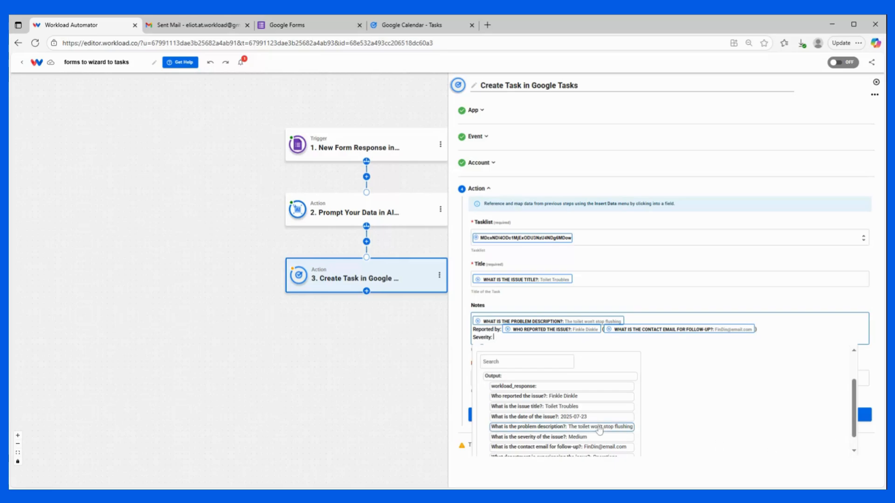
pyautogui.click(565, 437)
pyautogui.scroll(-1, 575, 416)
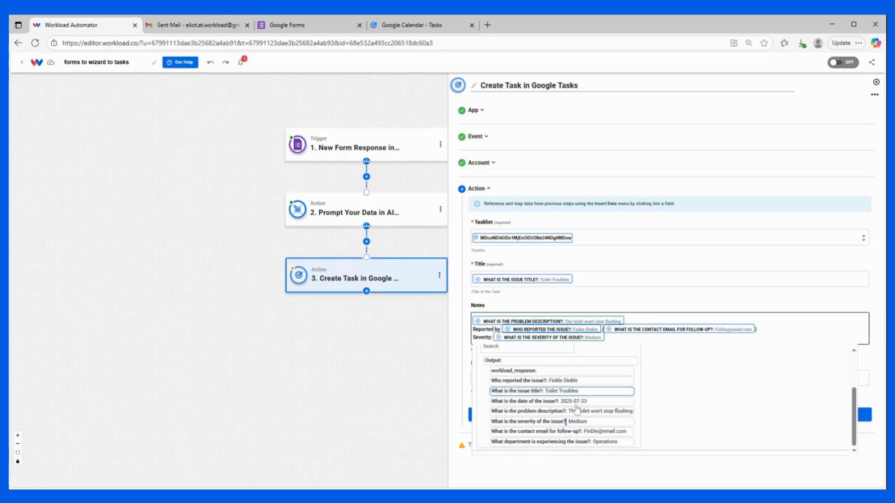
pyautogui.click(619, 337)
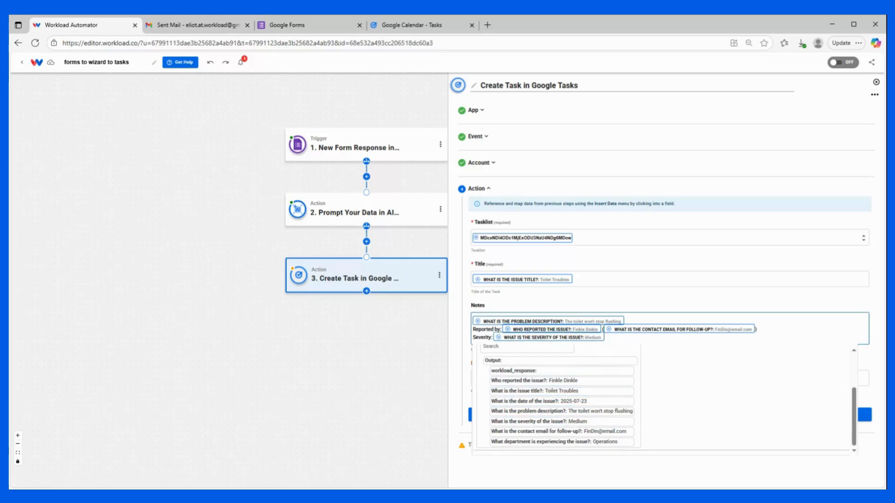
pyautogui.press('Return')
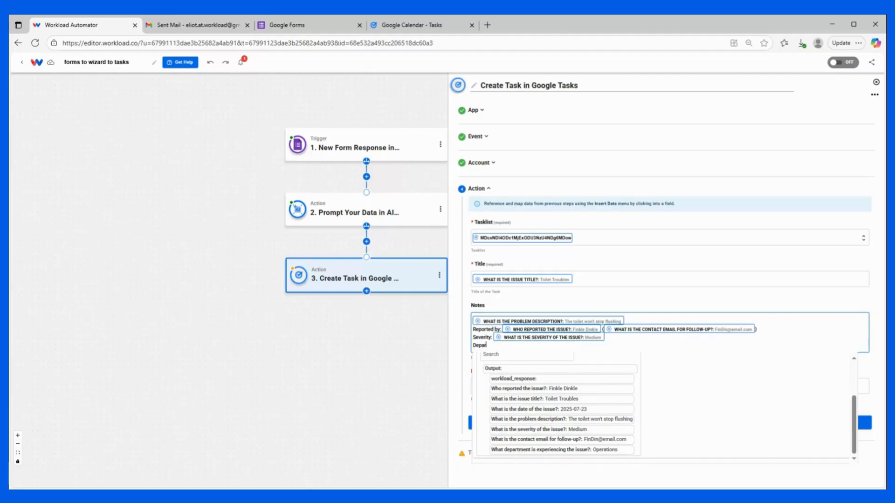
pyautogui.click(594, 449)
pyautogui.click(612, 304)
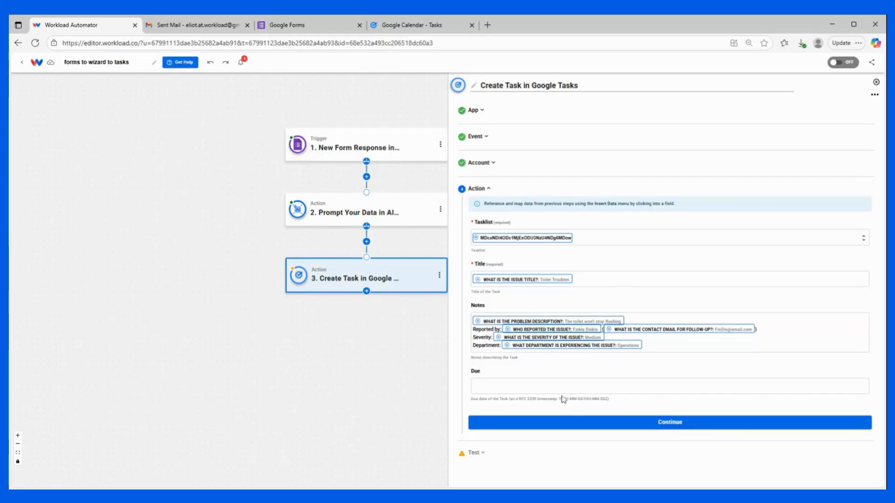
# Insert an AI Wizard by Workload step with the Prompt Your Data event between the existing AI Wizard and Google Tasks actions.
pyautogui.click(569, 381)
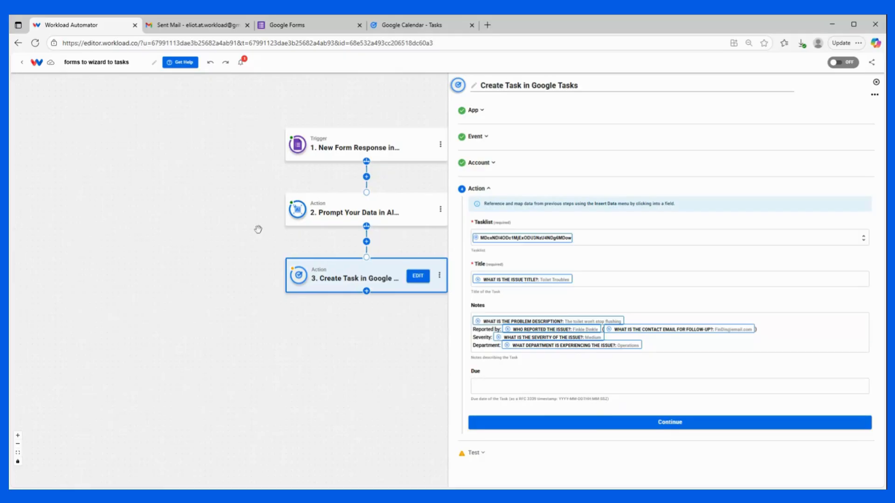
pyautogui.click(366, 242)
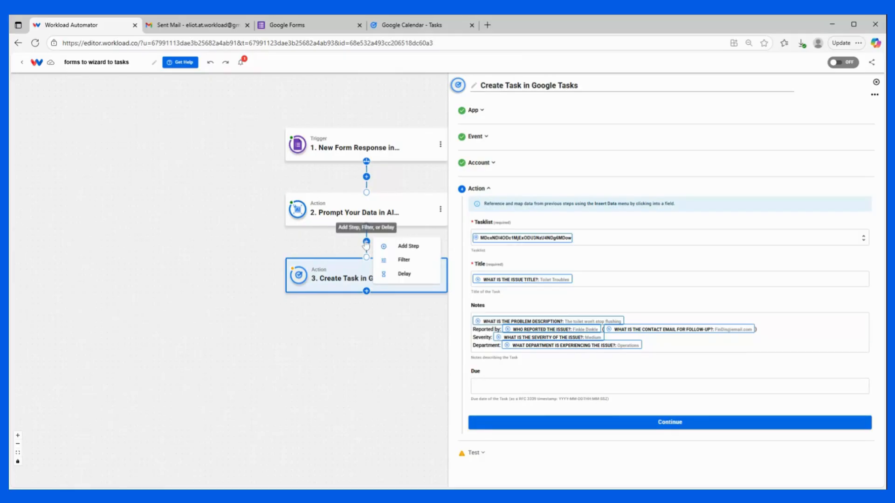
pyautogui.click(394, 246)
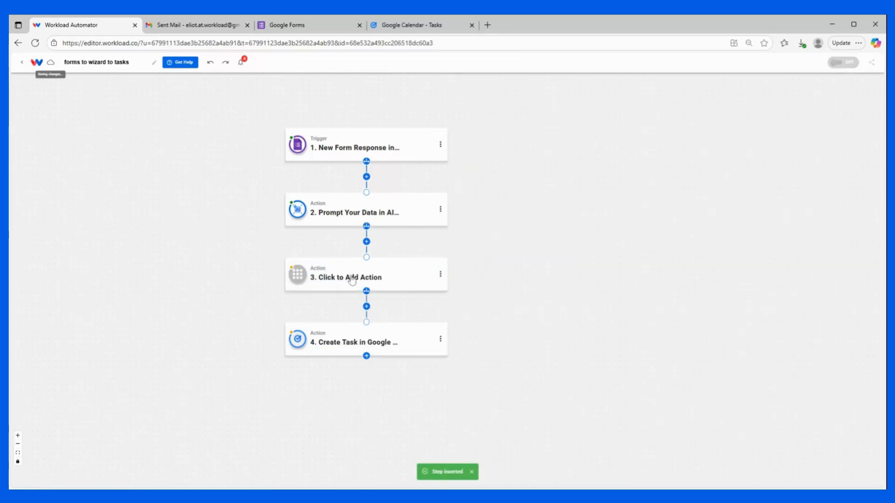
pyautogui.moveTo(344, 347)
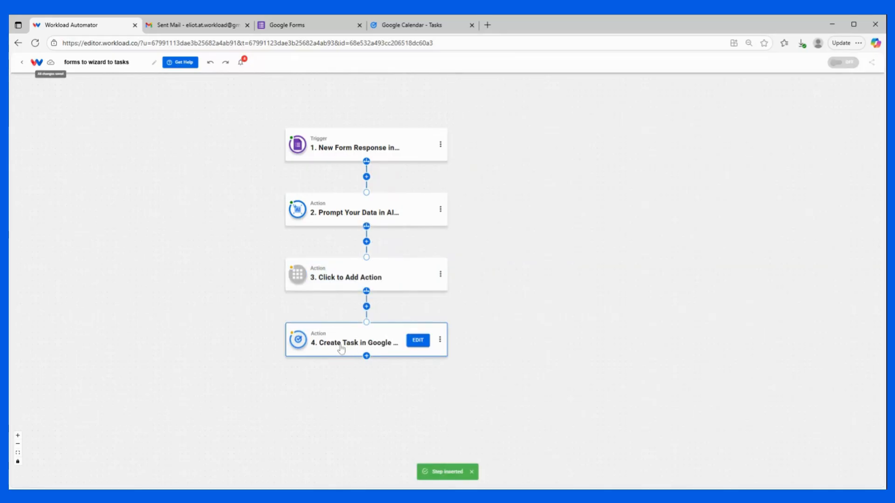
pyautogui.click(373, 276)
pyautogui.click(805, 143)
pyautogui.click(526, 160)
pyautogui.click(526, 192)
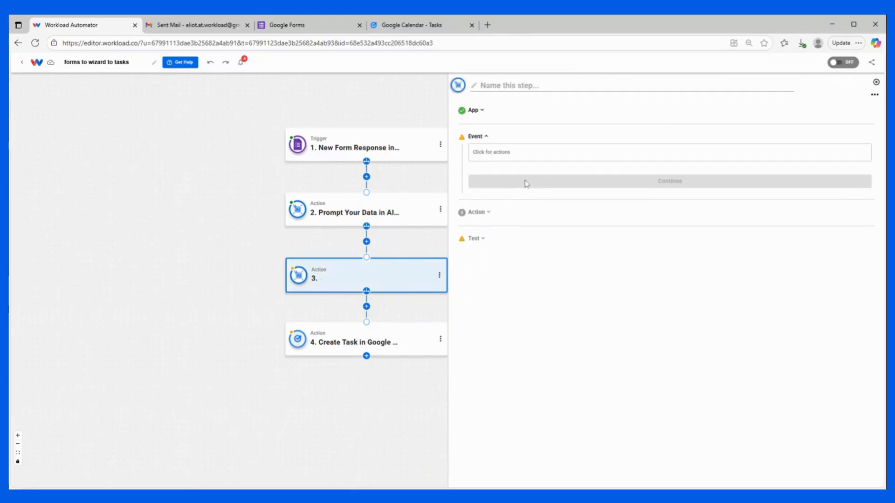
pyautogui.click(510, 153)
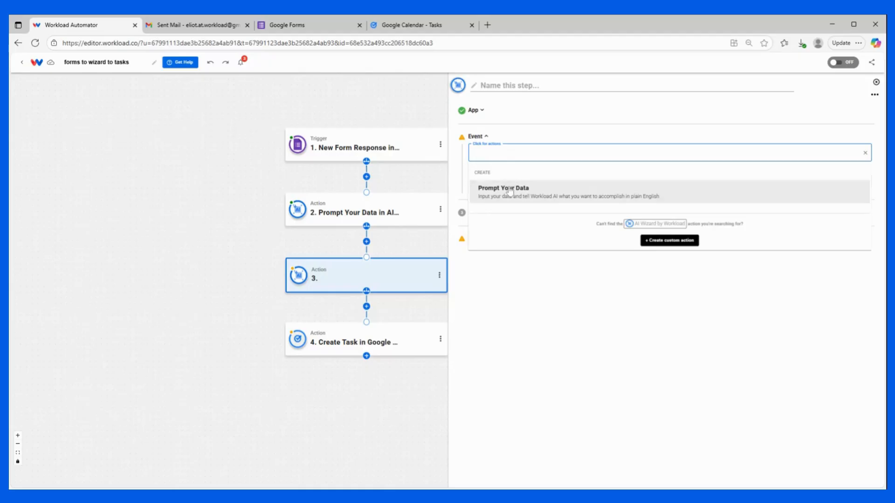
pyautogui.click(510, 191)
pyautogui.click(516, 185)
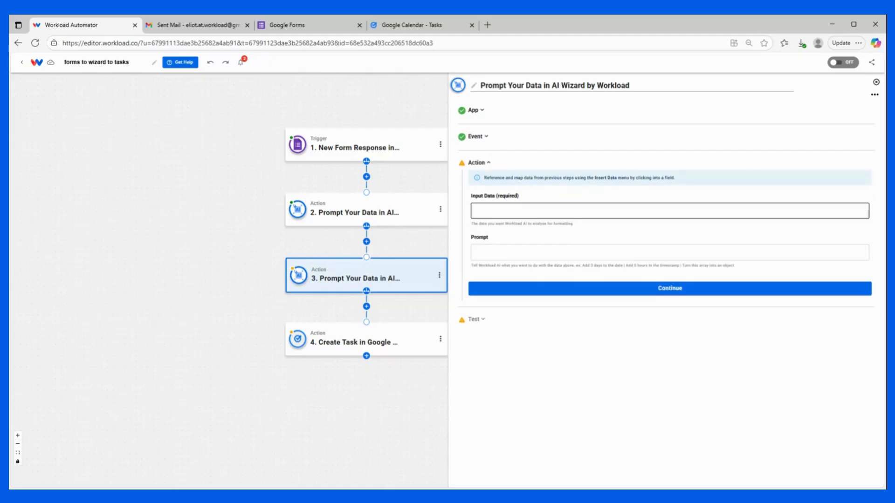
# Map the first AI Wizard's "What is the date of the issue?" answer into the new step's input data.
pyautogui.click(515, 211)
pyautogui.click(518, 261)
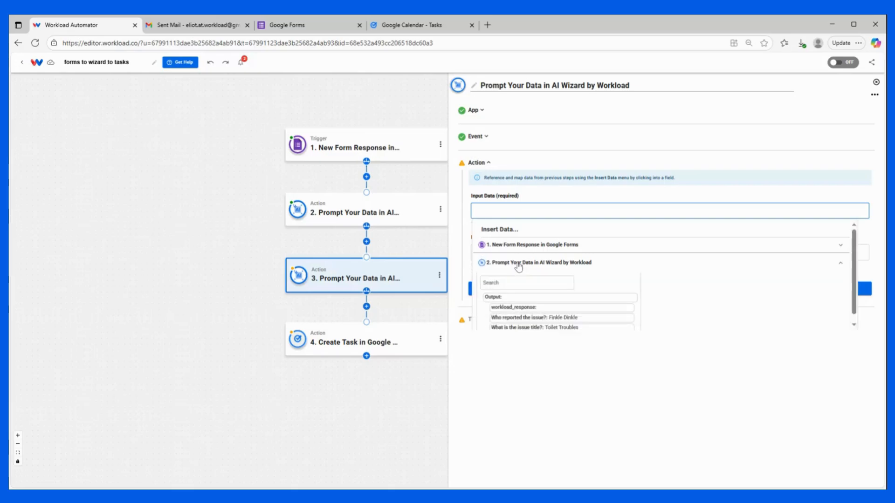
pyautogui.scroll(-1, 515, 279)
pyautogui.scroll(-1, 515, 275)
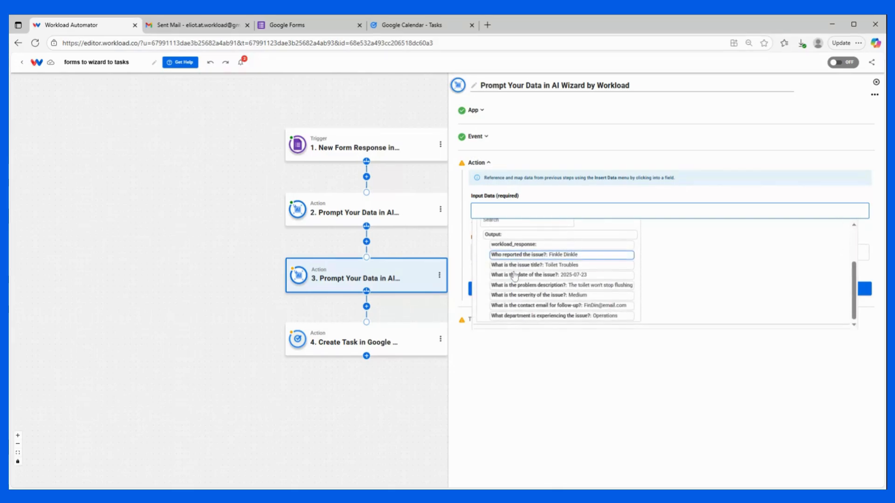
pyautogui.click(538, 275)
pyautogui.click(555, 189)
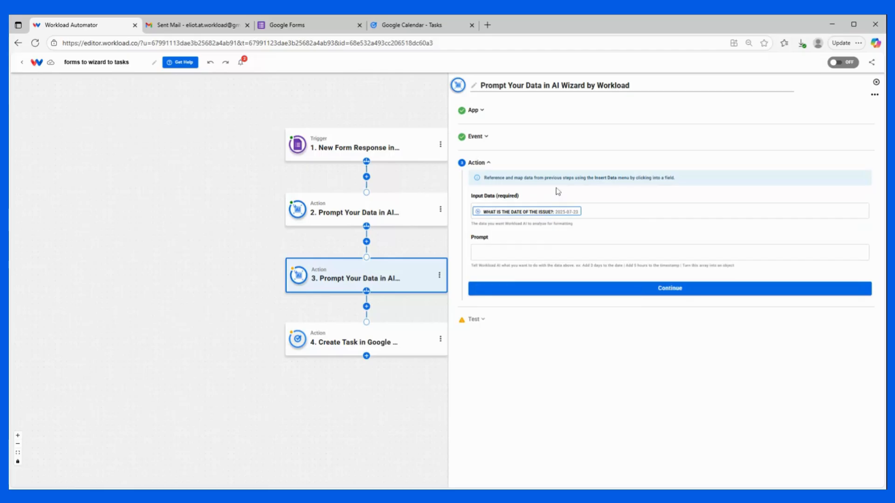
# Begin the new step's prompt with "reformat as" and copy the timestamp format from the hint for the Google Tasks action's due date.
pyautogui.click(550, 252)
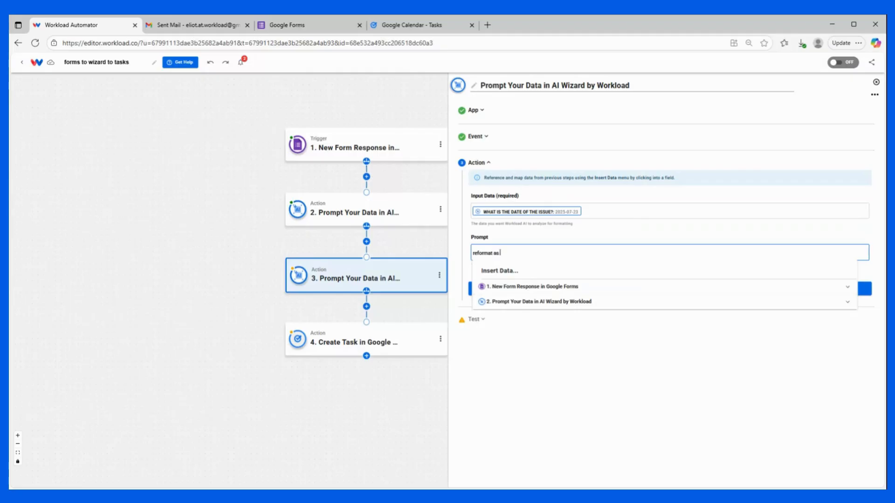
pyautogui.click(326, 342)
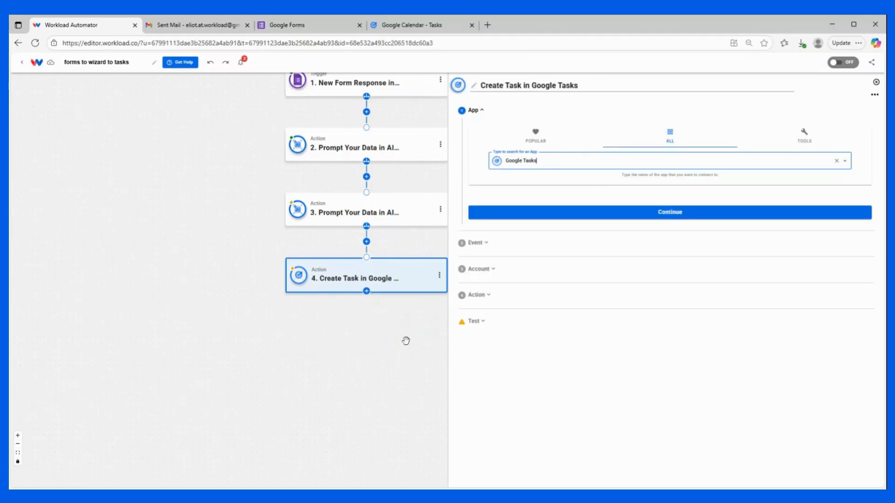
pyautogui.click(488, 295)
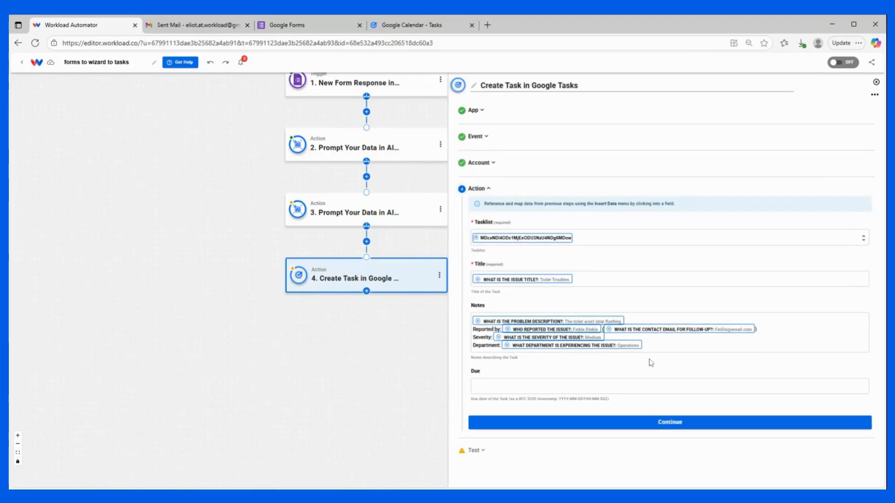
pyautogui.moveTo(559, 404); pyautogui.dragTo(609, 407)
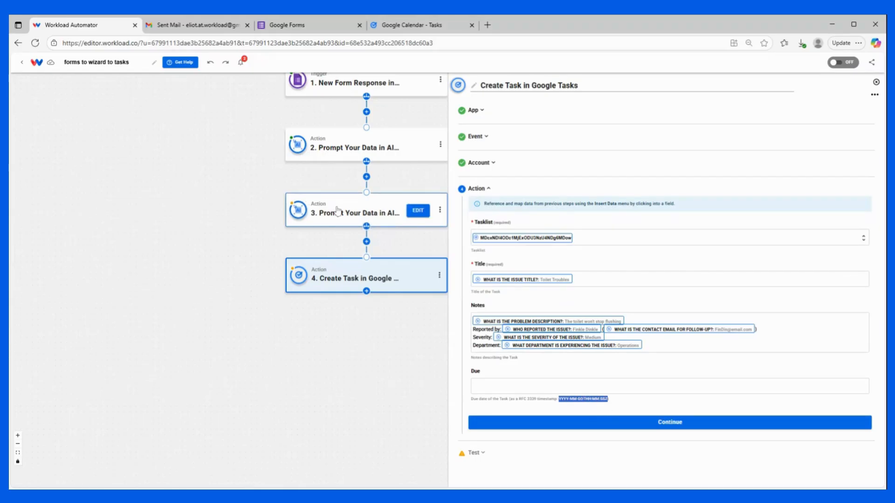
# Complete the second AI Wizard's prompt as "reformat as YYYY-MM-DDTHH:MM:SSZ" and test the action.
pyautogui.click(414, 209)
pyautogui.click(511, 281)
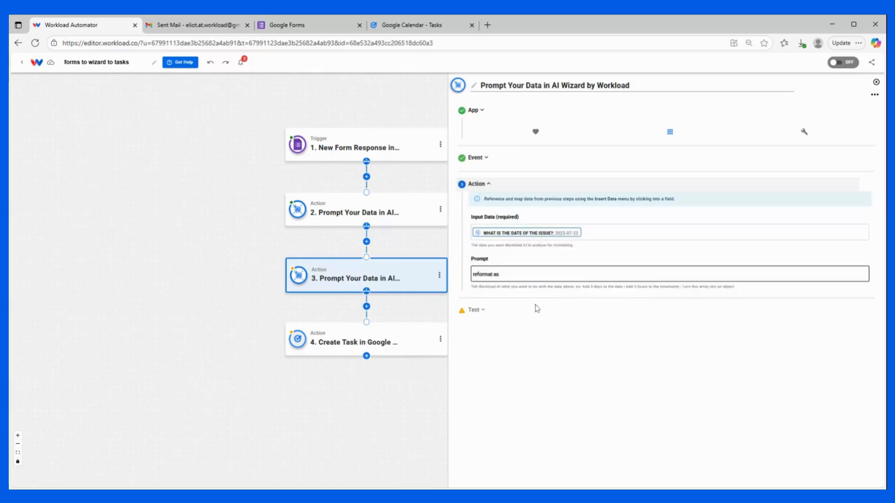
pyautogui.click(501, 253)
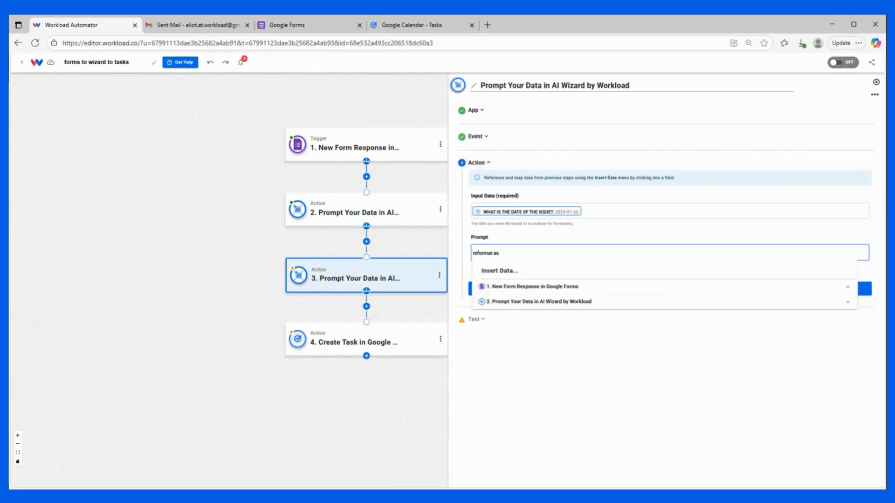
pyautogui.write('YYYY-MM-DDTHH:MM:SSZ')
pyautogui.click(591, 231)
pyautogui.click(590, 288)
pyautogui.click(541, 306)
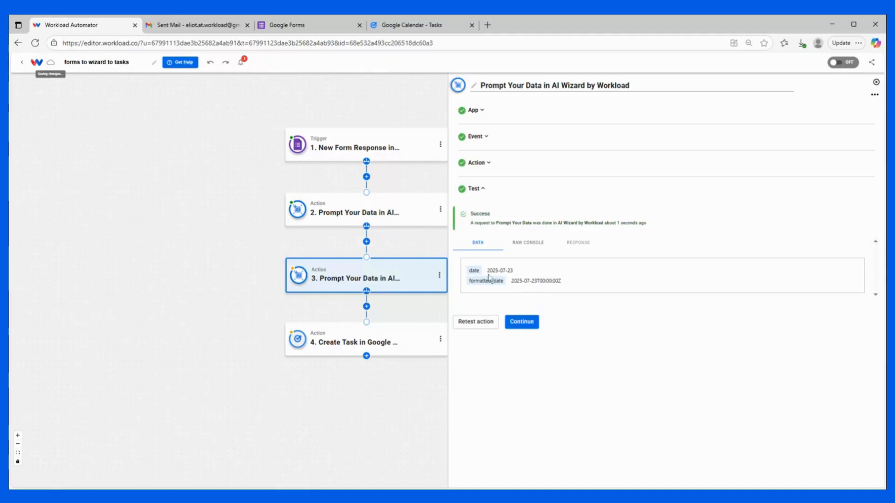
# Map the second AI Wizard's formatted_date result into the Due field of the Create Task in Google Tasks action.
pyautogui.click(519, 321)
pyautogui.click(368, 440)
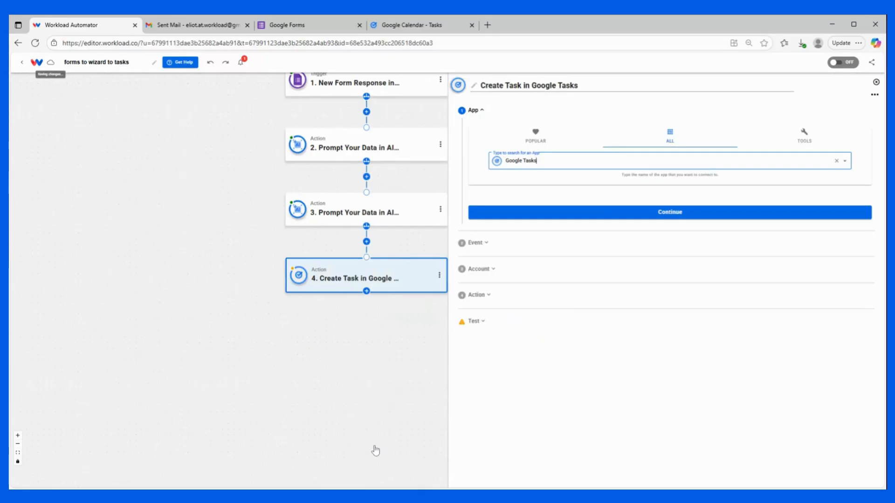
pyautogui.click(563, 300)
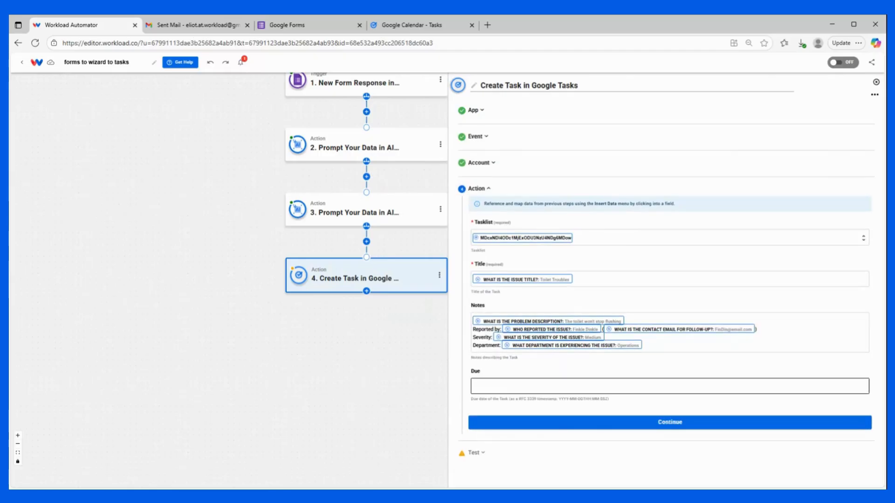
pyautogui.click(670, 386)
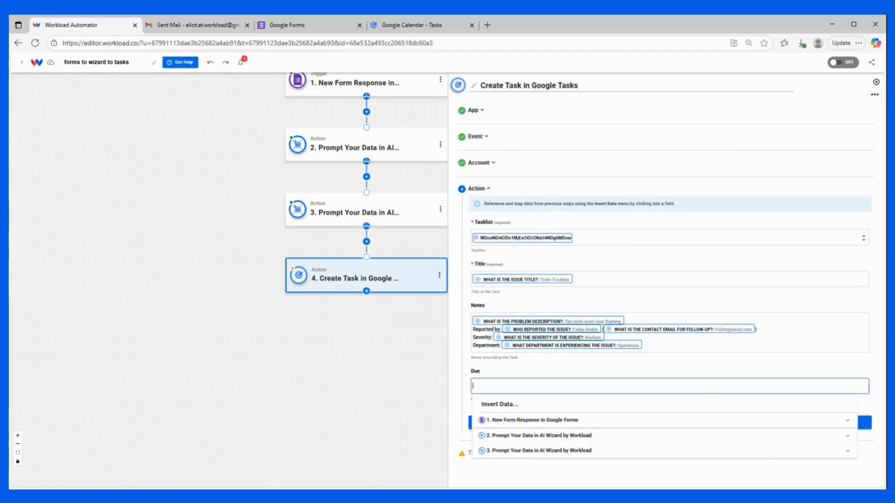
pyautogui.click(527, 452)
pyautogui.click(540, 464)
pyautogui.click(596, 348)
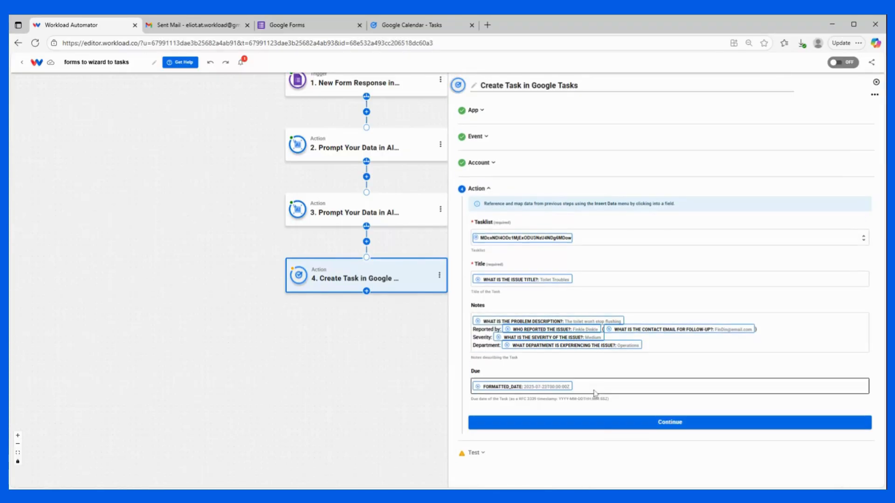
# Test the Create Task action, review the returned task data and finish the step.
pyautogui.click(608, 424)
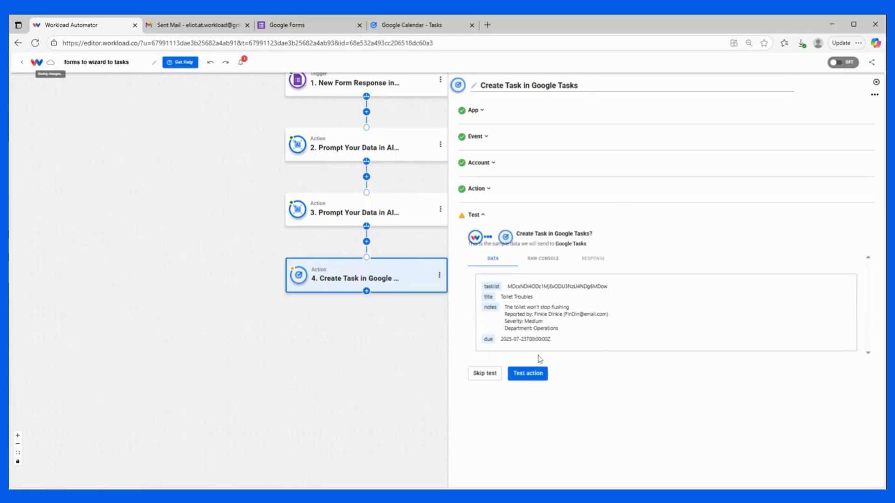
pyautogui.click(534, 378)
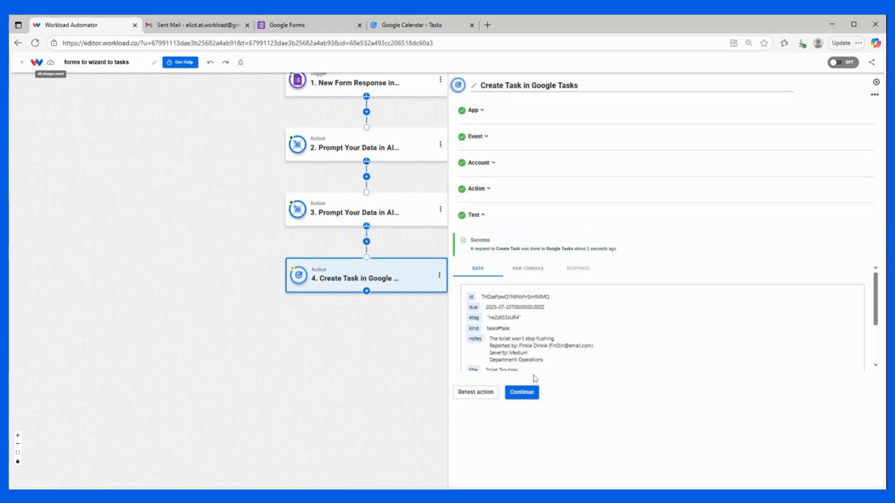
pyautogui.scroll(-1, 550, 324)
pyautogui.scroll(-2, 551, 317)
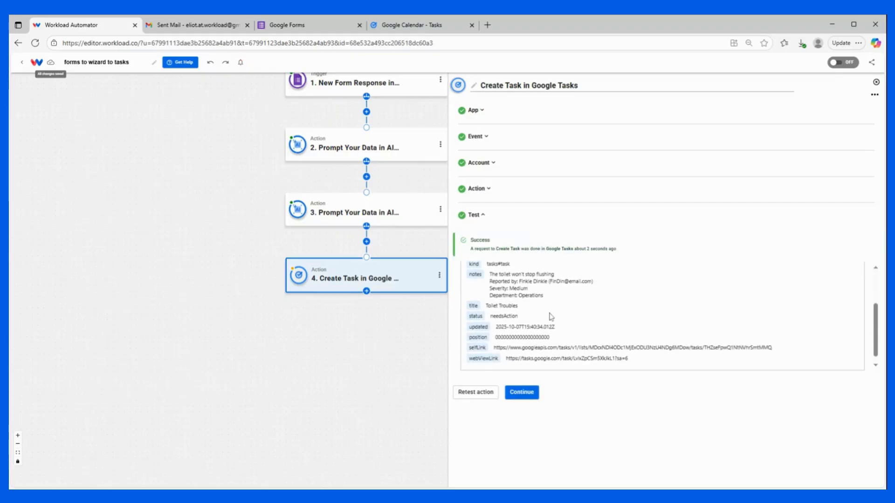
pyautogui.click(521, 393)
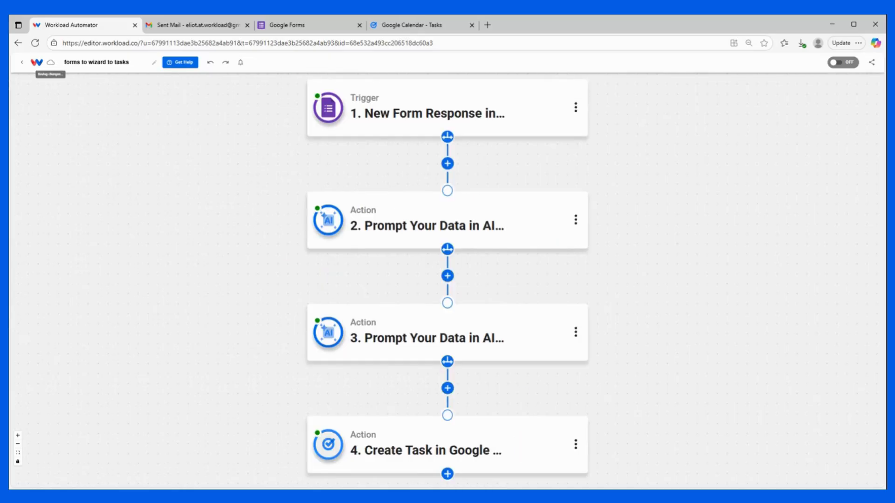
# Switch to Google Calendar's Tasks page and check the details of the new Toilet Troubles task in My Tasks.
pyautogui.click(404, 27)
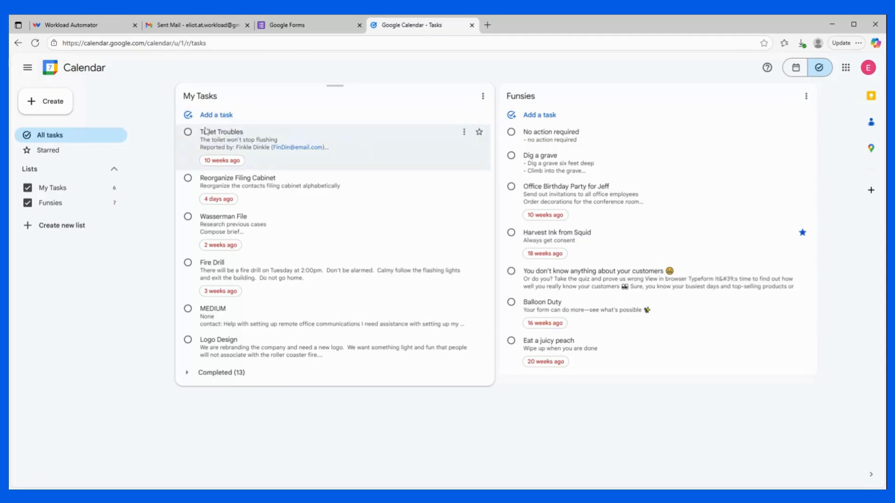
pyautogui.click(222, 132)
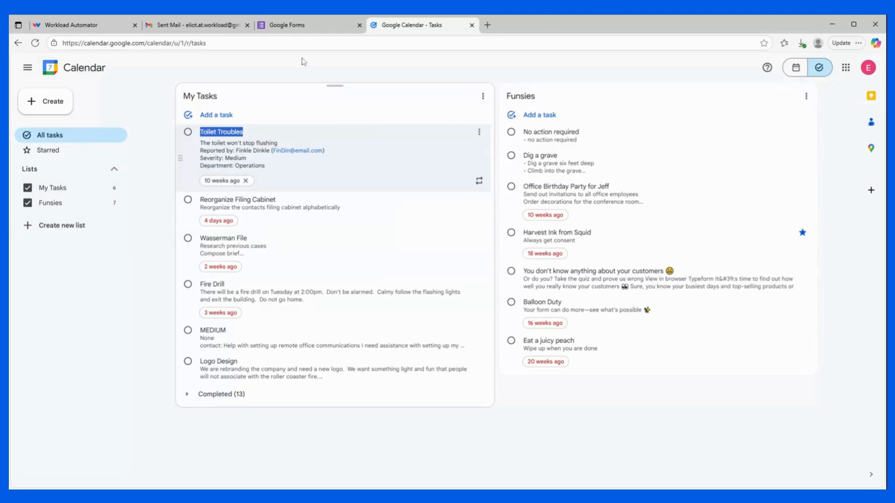
pyautogui.click(286, 68)
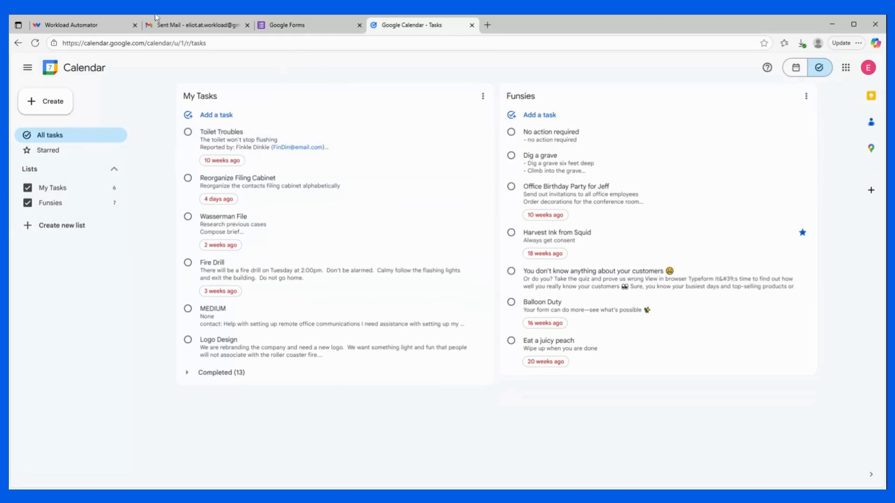
# Return to Workload and activate the "forms to wizard to tasks" workflow.
pyautogui.click(66, 25)
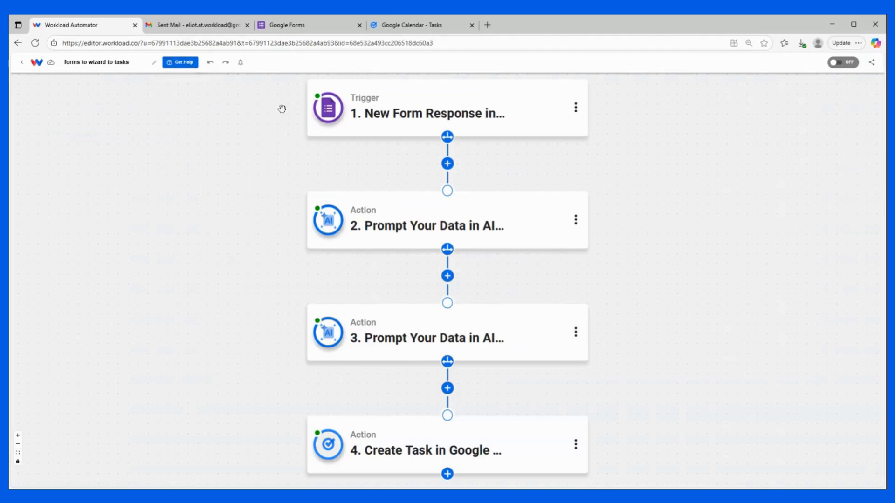
pyautogui.moveTo(328, 109)
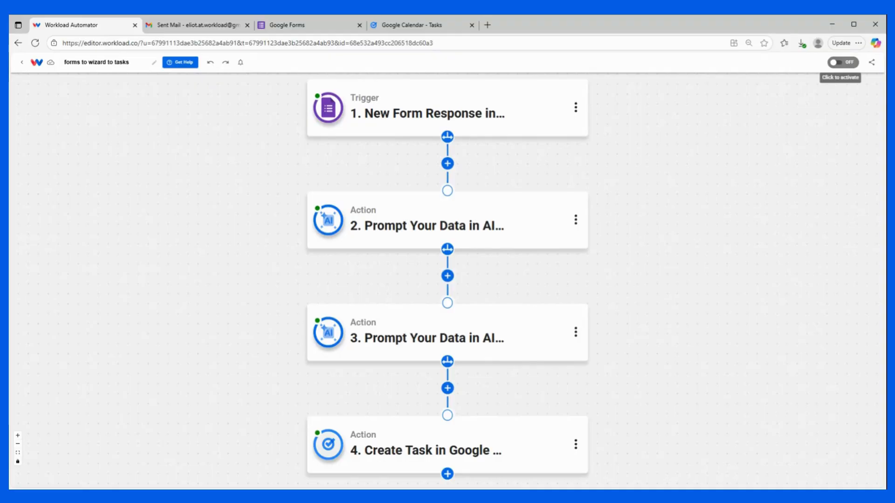
pyautogui.click(846, 62)
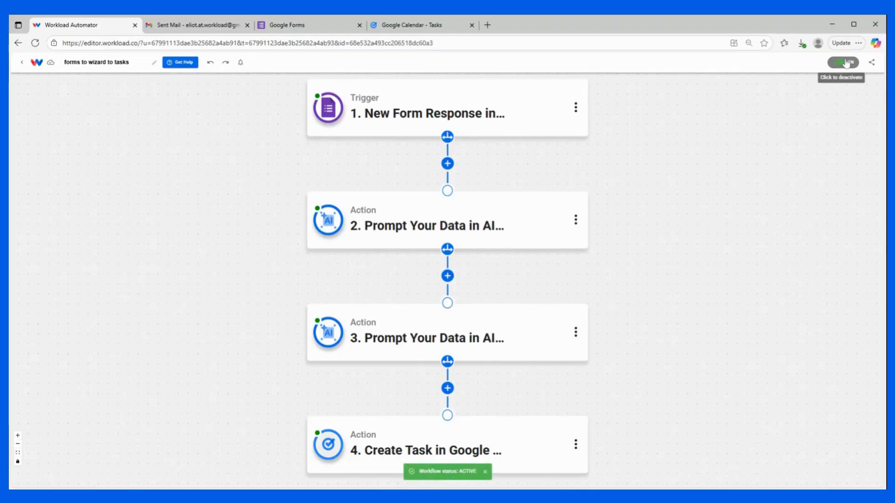